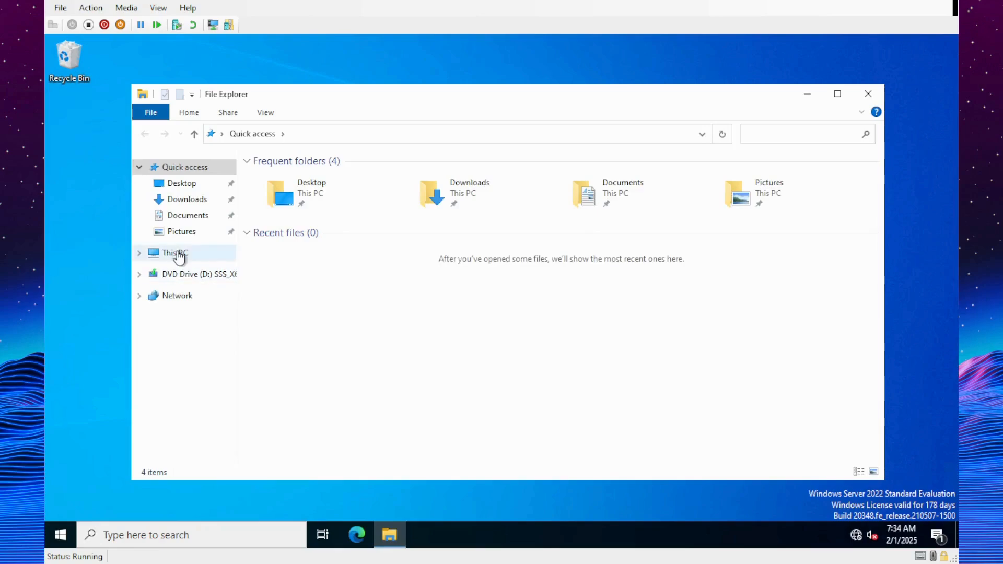
- From This PC, open Local Disk (C:) and add a new folder named Accounting
left_click(156, 253)
double_click(318, 329)
right_click(334, 305)
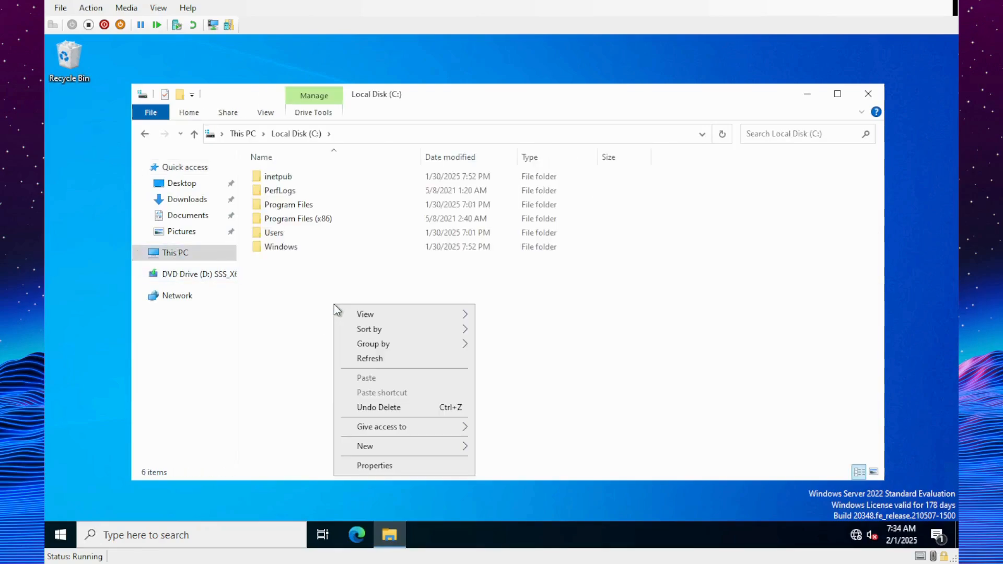
mouse_move(444, 446)
left_click(500, 448)
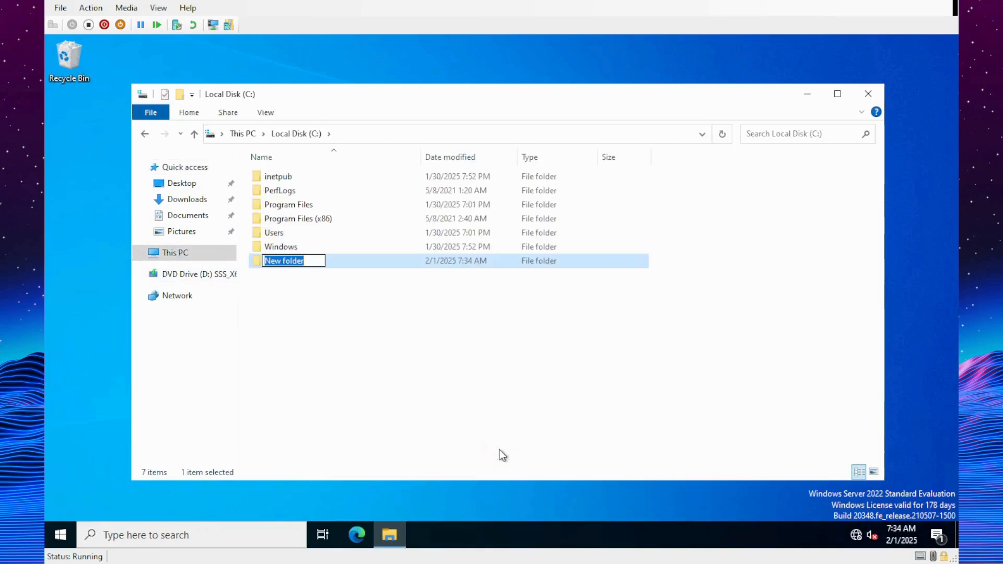
type("Accounting")
key("Return")
left_click(512, 506)
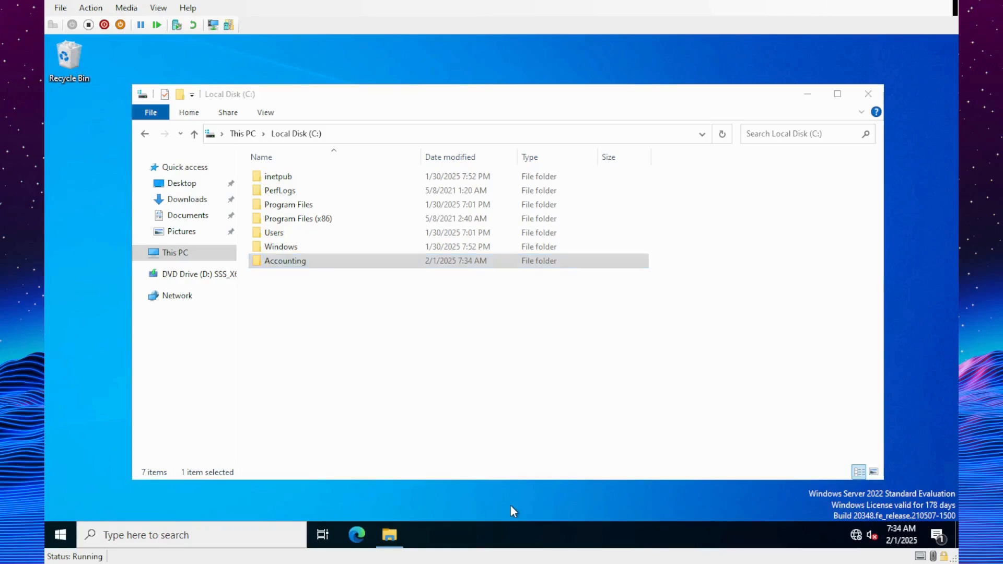
- Launch Server Manager, dismiss the Admin Center notice, and start Active Directory Users and Computers
left_click(61, 535)
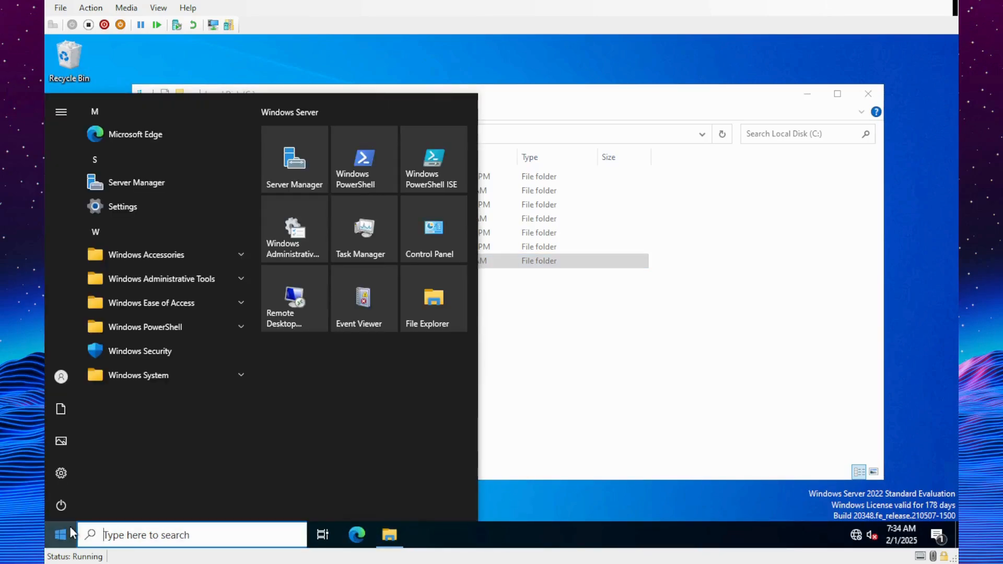
left_click(294, 158)
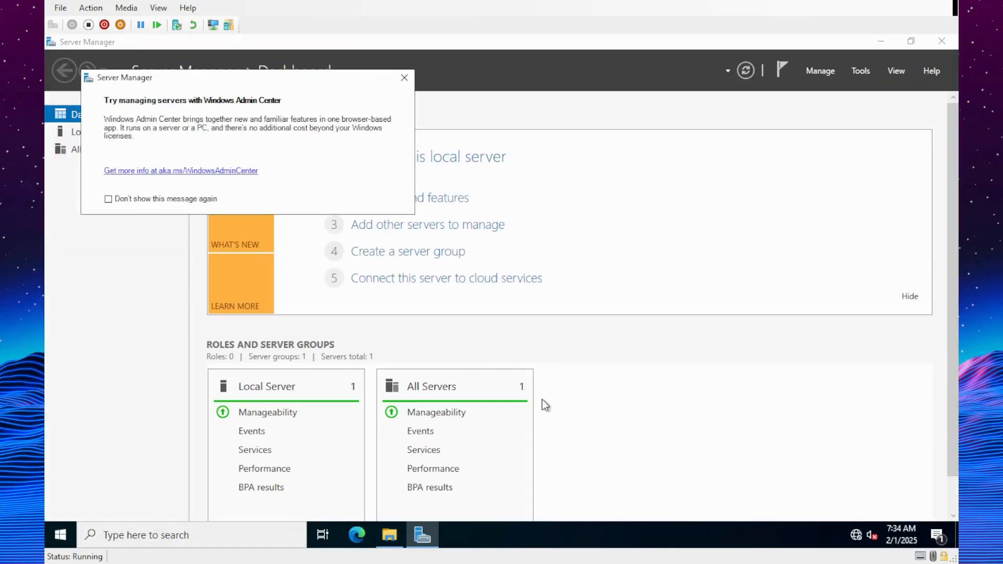
left_click(405, 77)
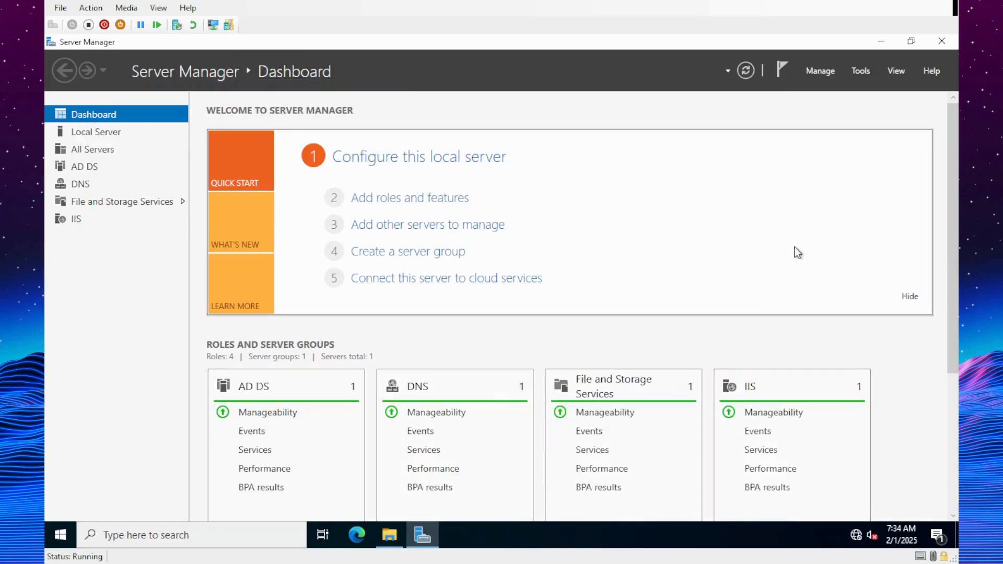
left_click(860, 73)
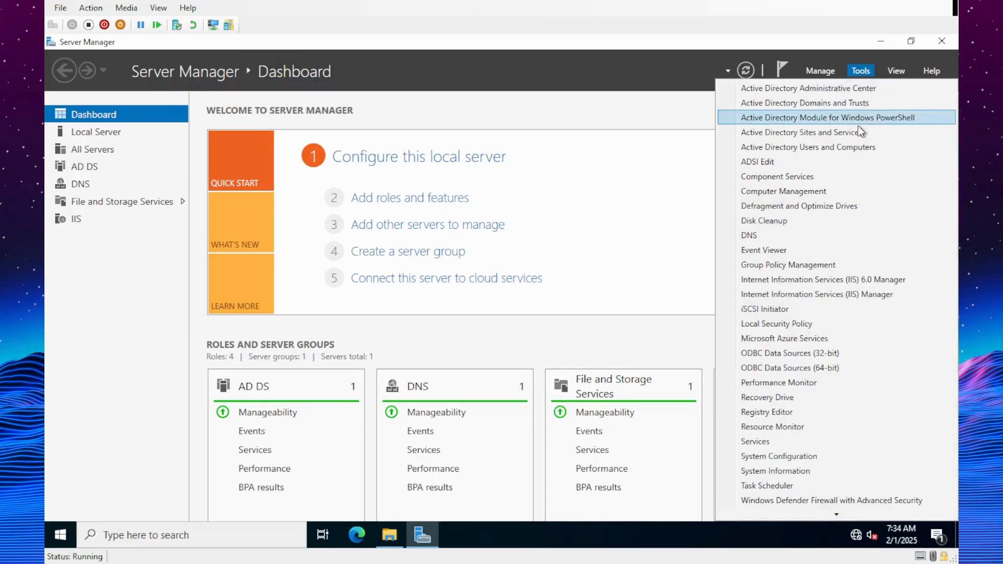
left_click(764, 150)
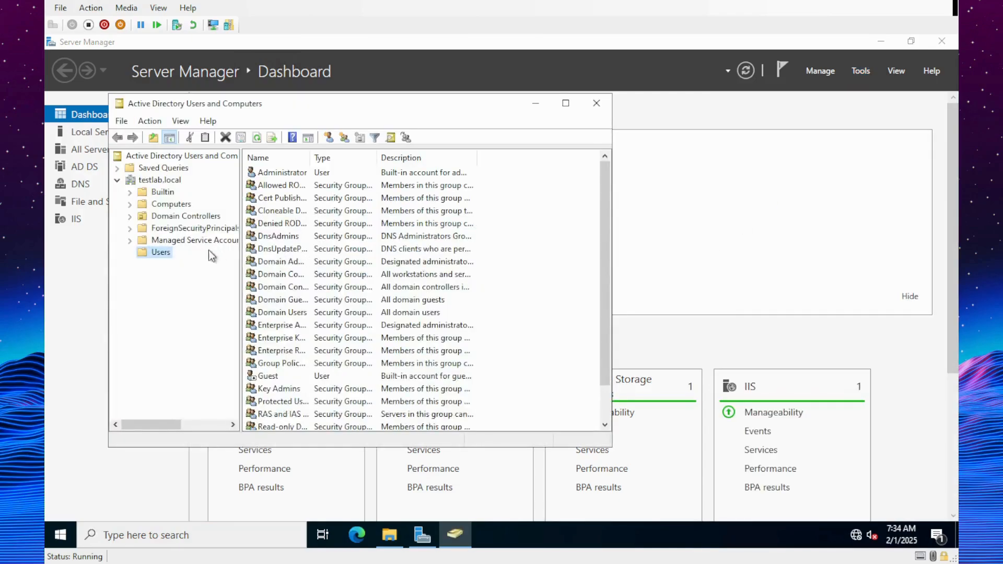
- Create a new group named Accounting in the Users container
right_click(532, 240)
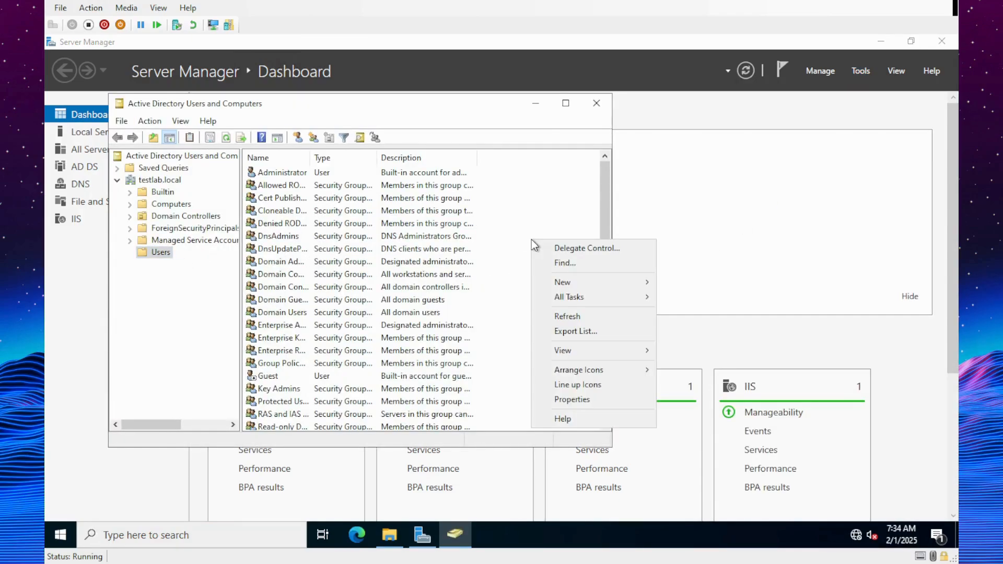
mouse_move(582, 282)
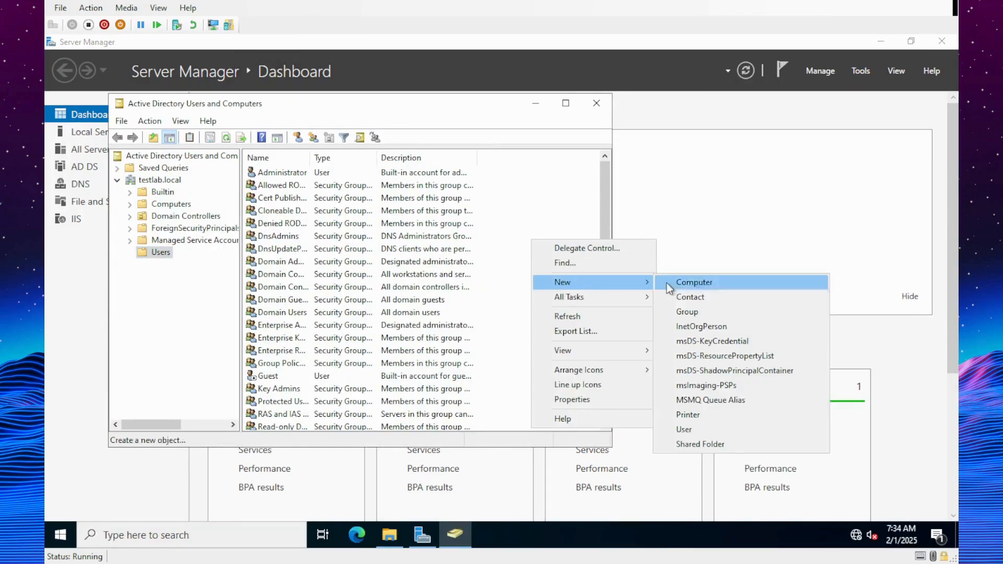
left_click(707, 313)
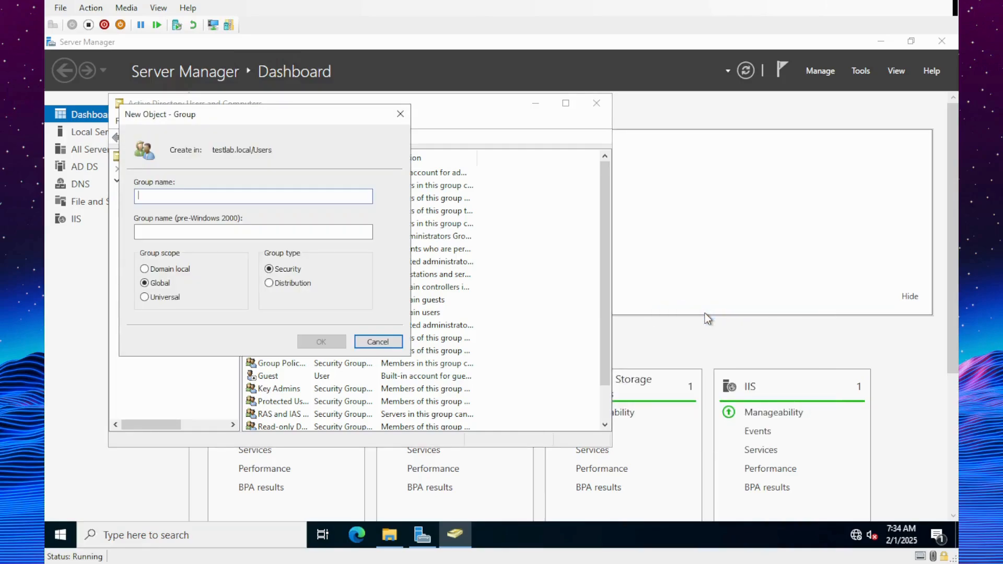
type("Accounting")
key("Return")
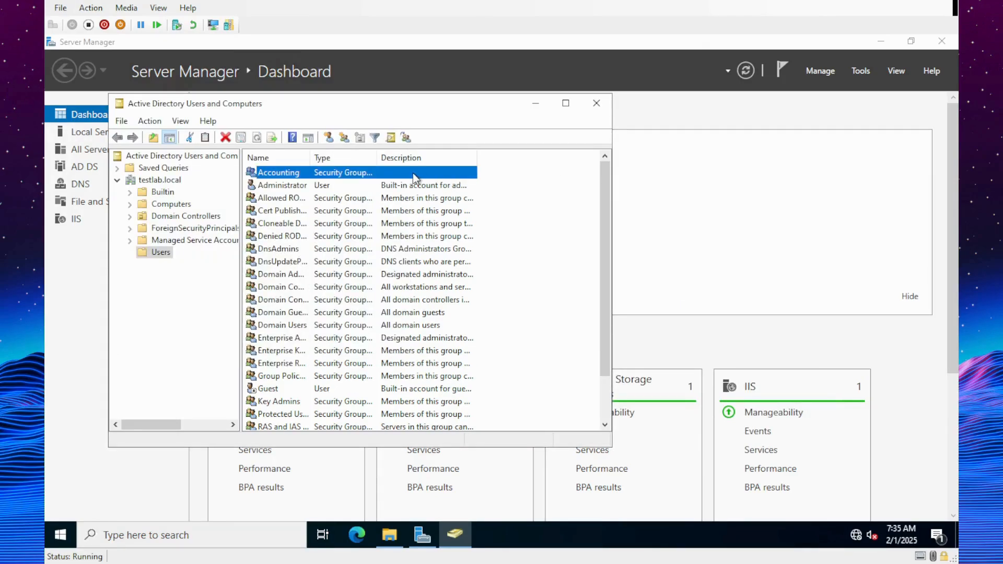
- Make the Test Lab user a member of Accounting, then return to the C: folder listing
scroll(414, 178, "down", 2)
left_click(268, 415)
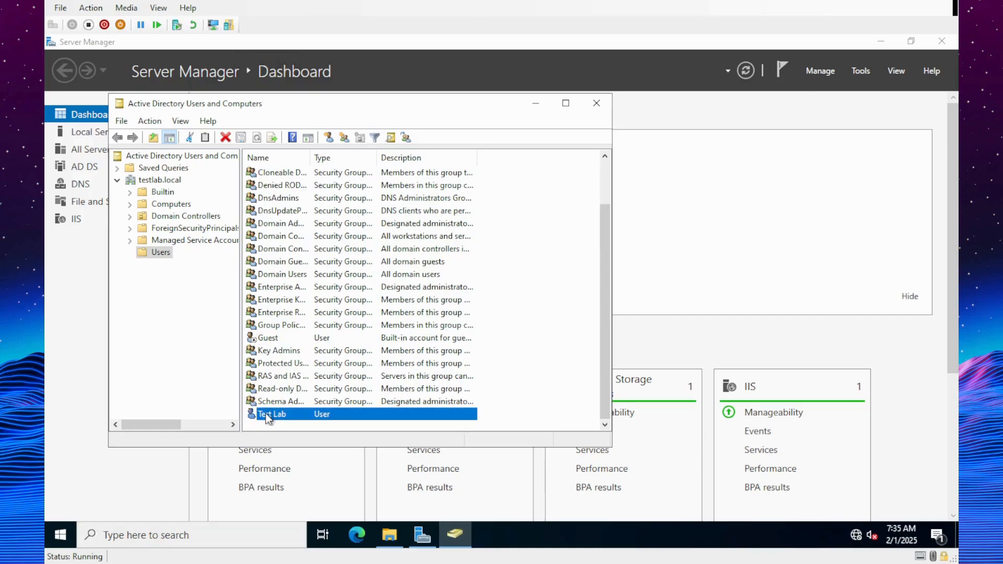
right_click(266, 414)
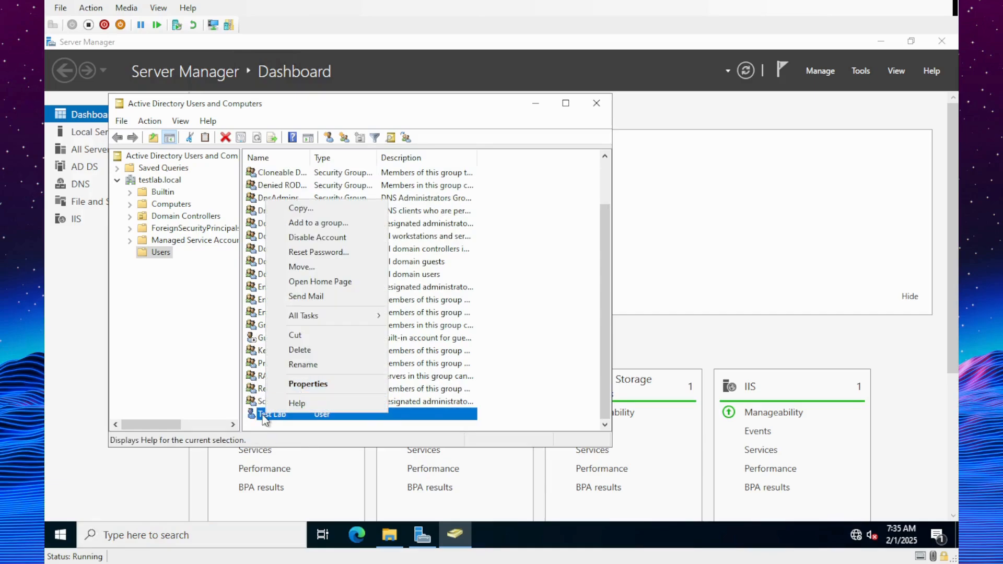
left_click(303, 384)
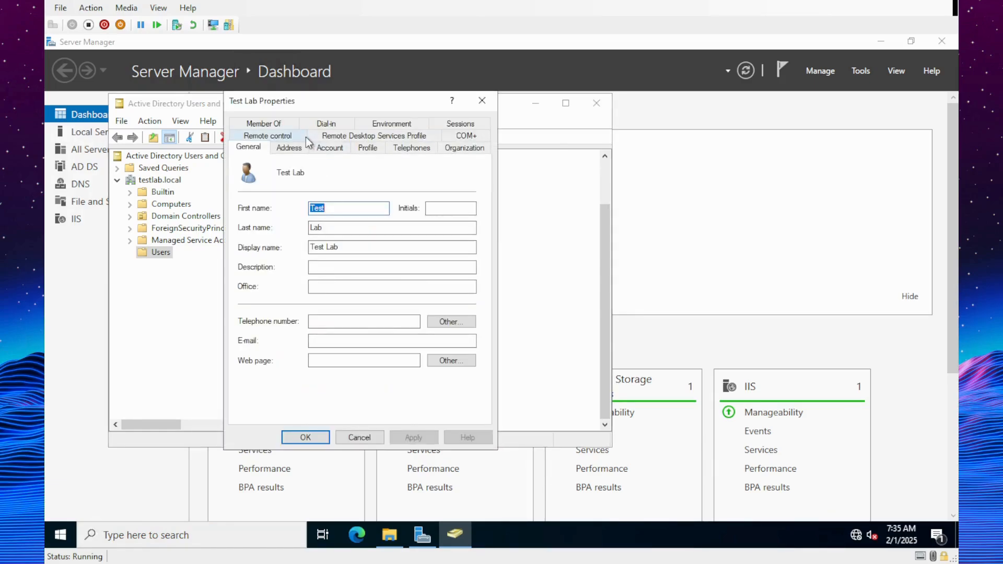
left_click(270, 122)
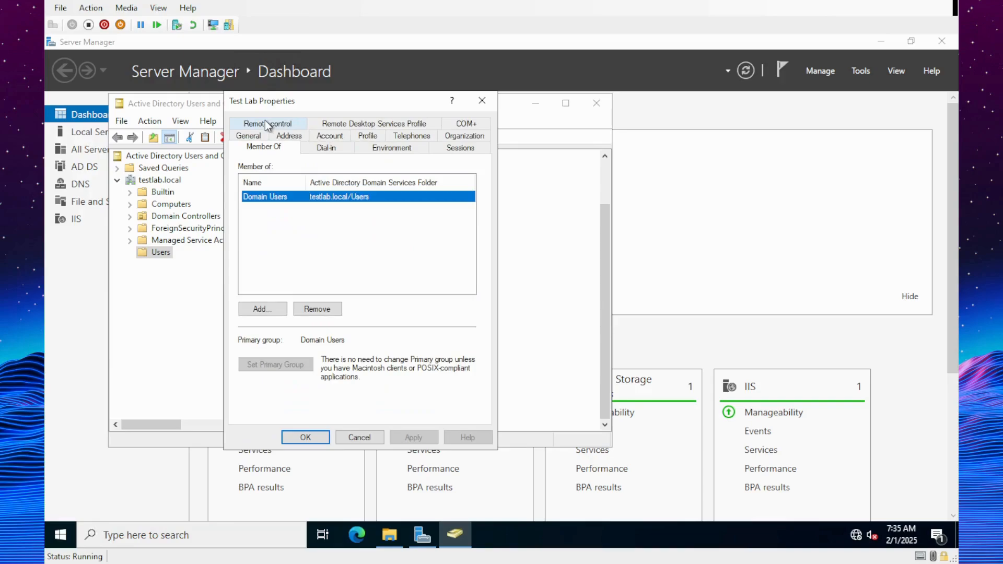
left_click(332, 224)
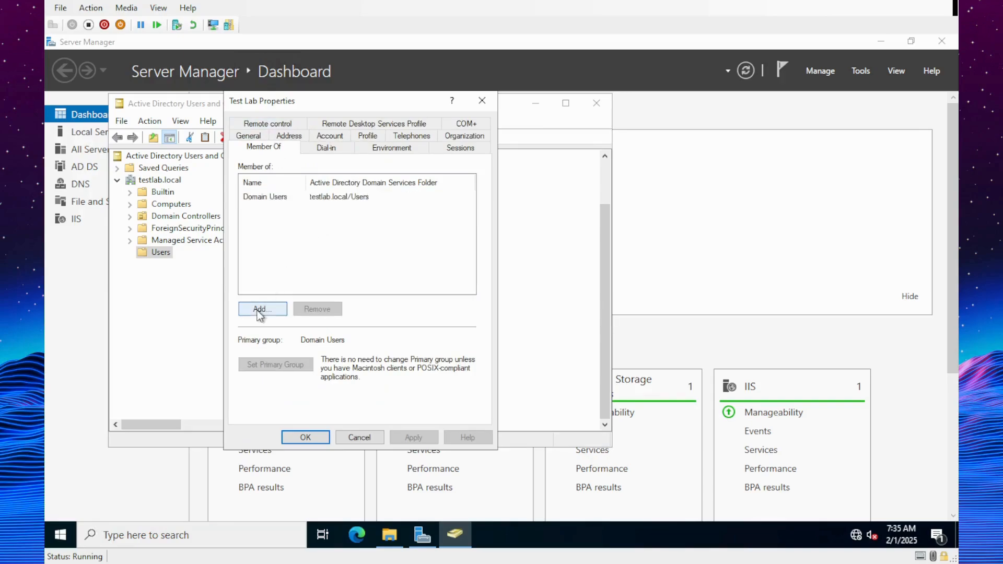
left_click(260, 312)
type("accounting")
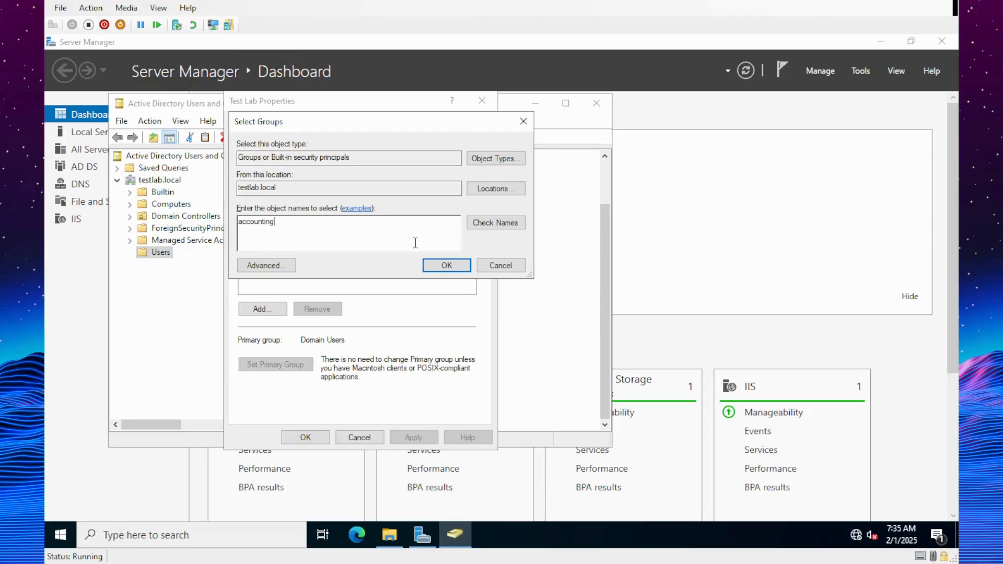
left_click(490, 230)
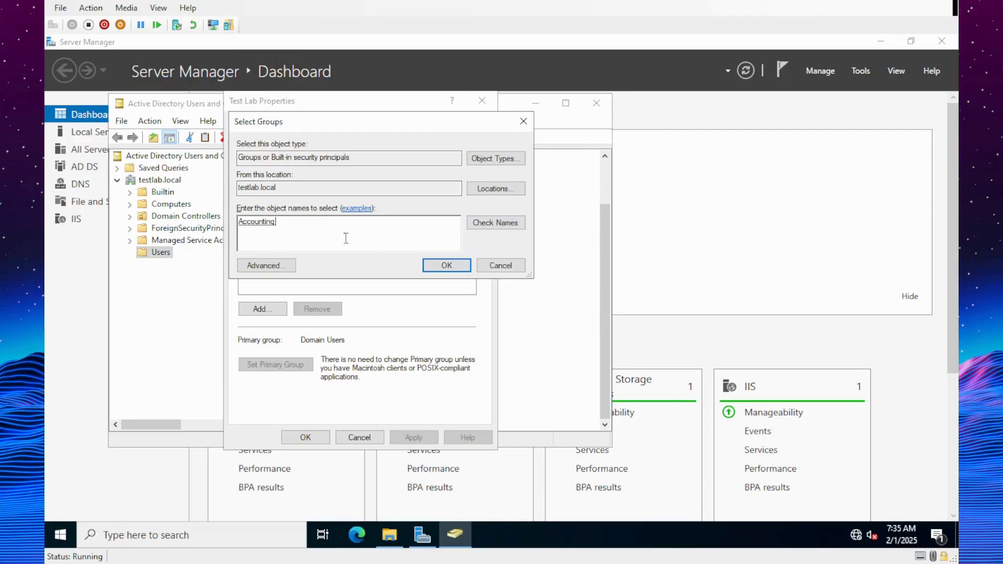
left_click(447, 265)
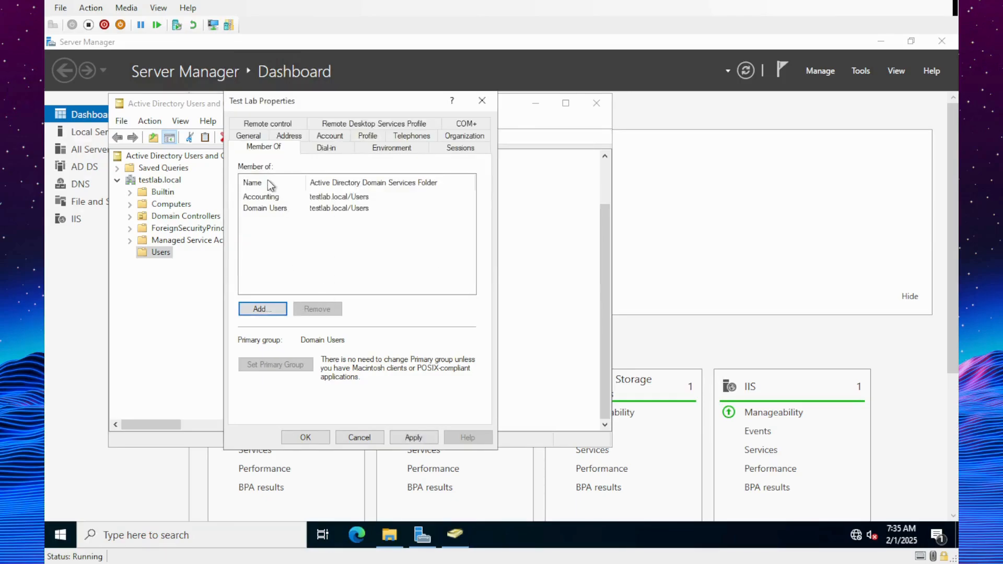
left_click(321, 437)
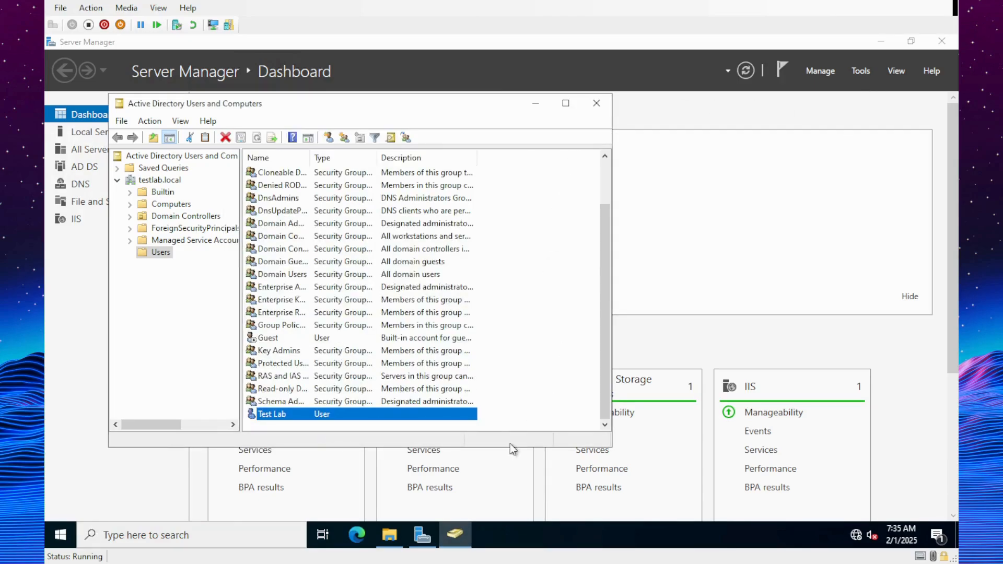
left_click(391, 534)
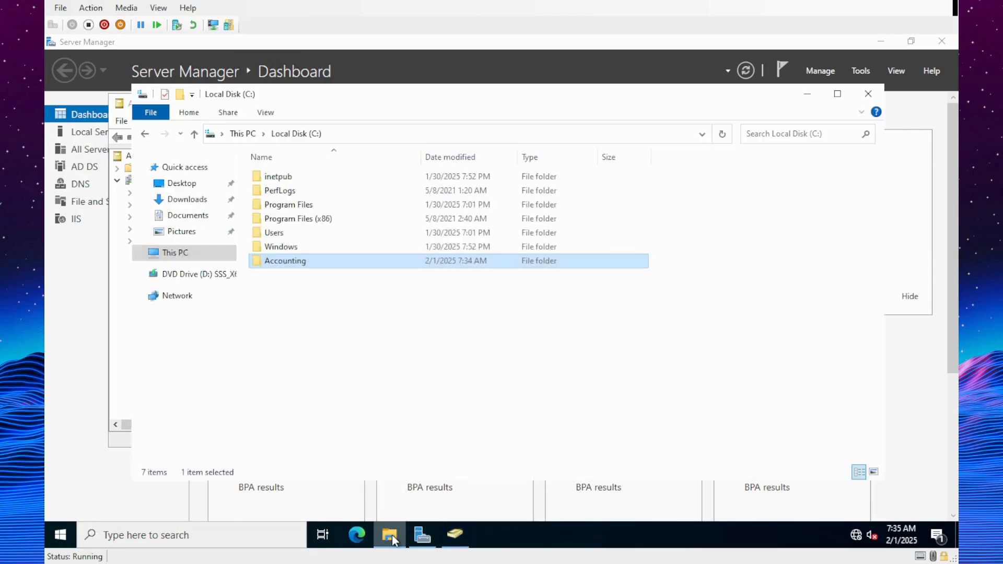
right_click(307, 269)
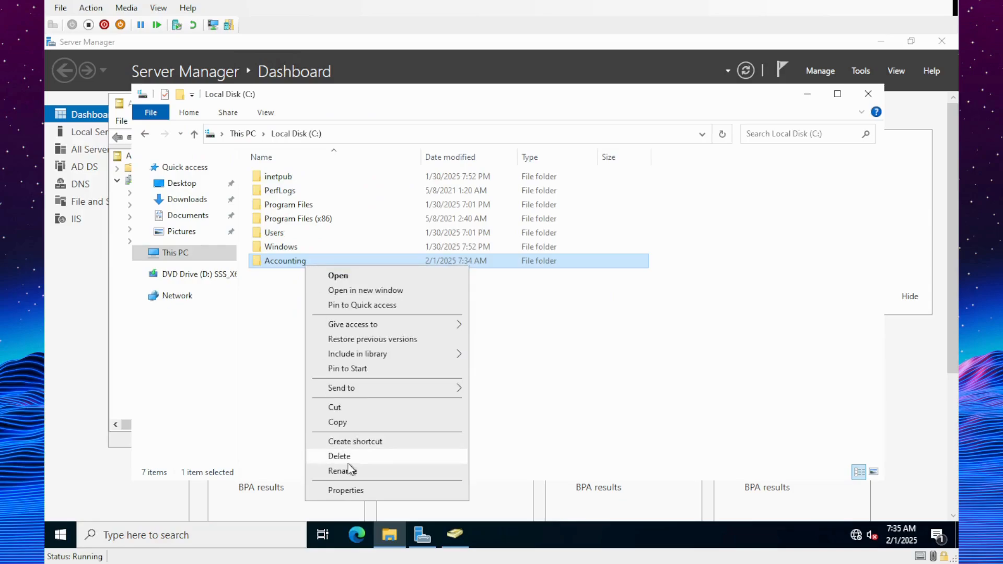
- Add the Accounting group to the Accounting folder's sharing list
left_click(360, 491)
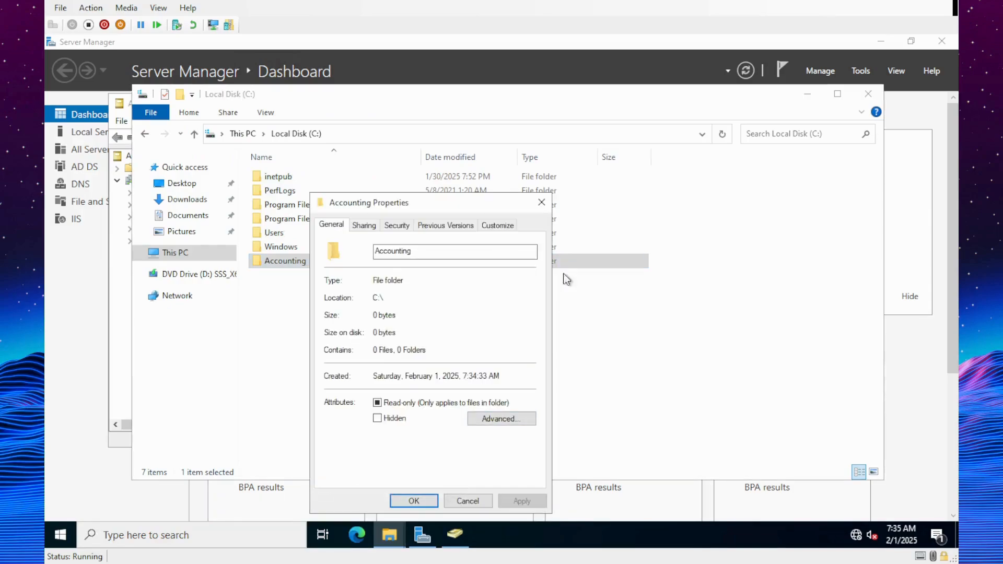
left_click(363, 227)
left_click(360, 316)
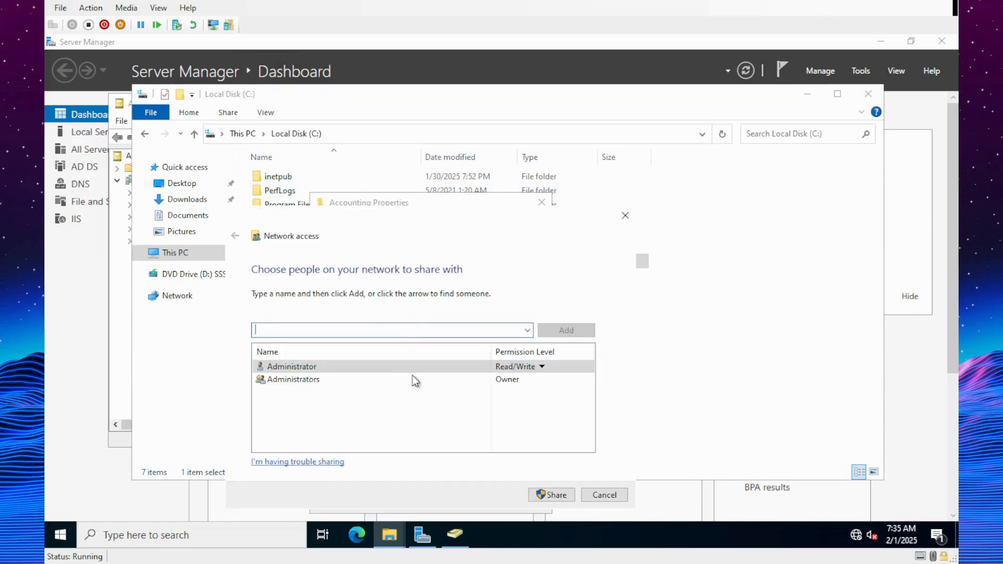
left_click(527, 330)
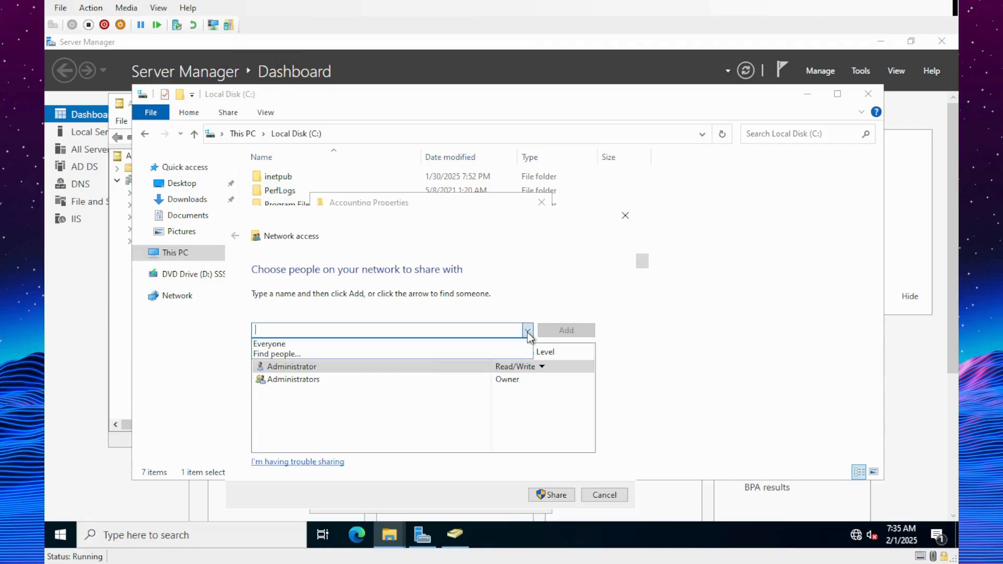
left_click(468, 353)
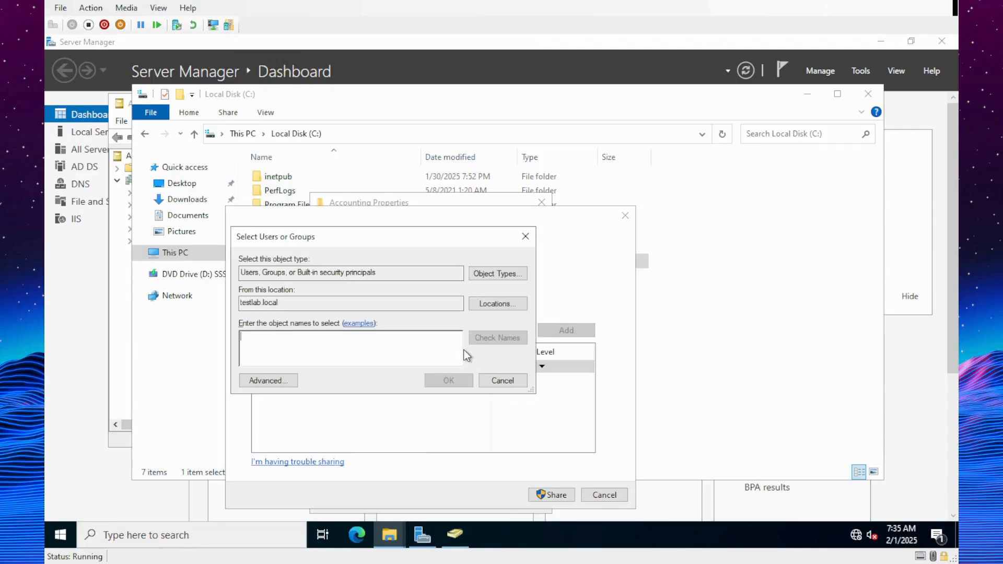
type("account")
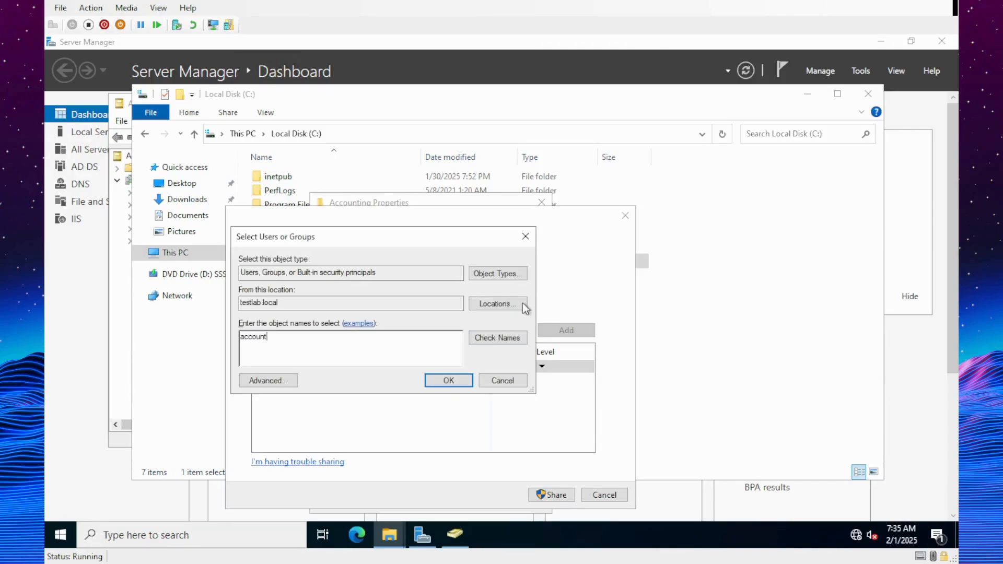
left_click(515, 338)
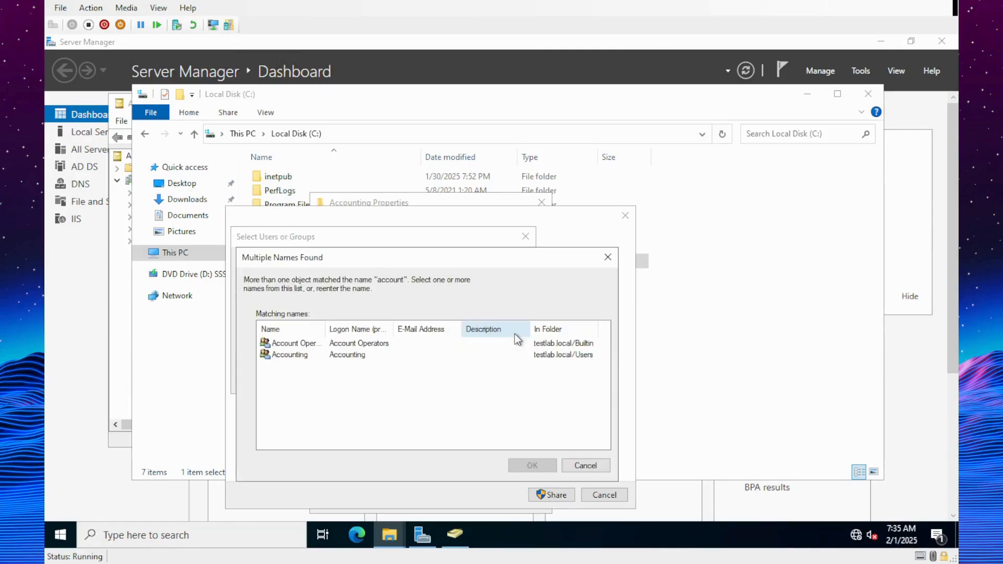
left_click(329, 356)
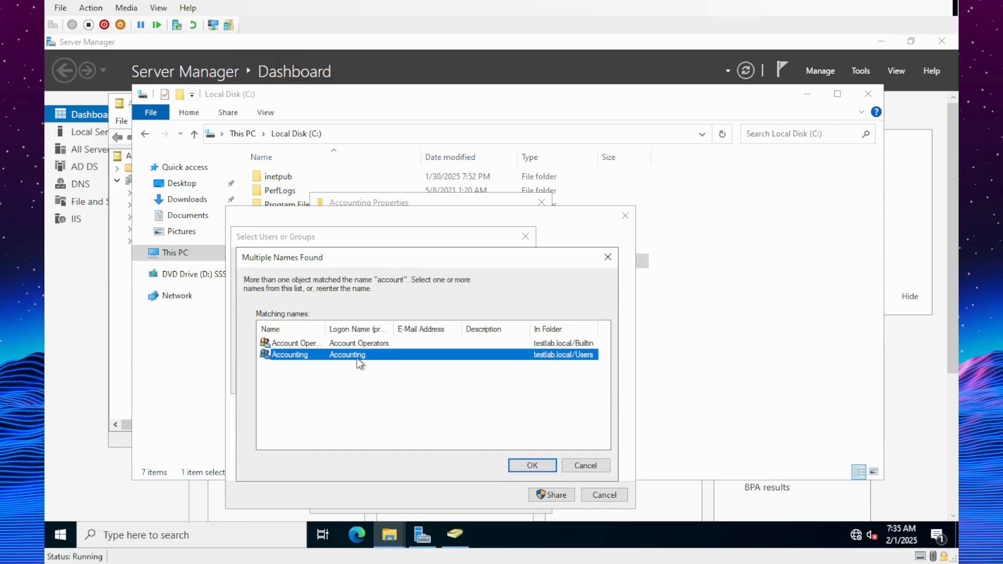
left_click(529, 465)
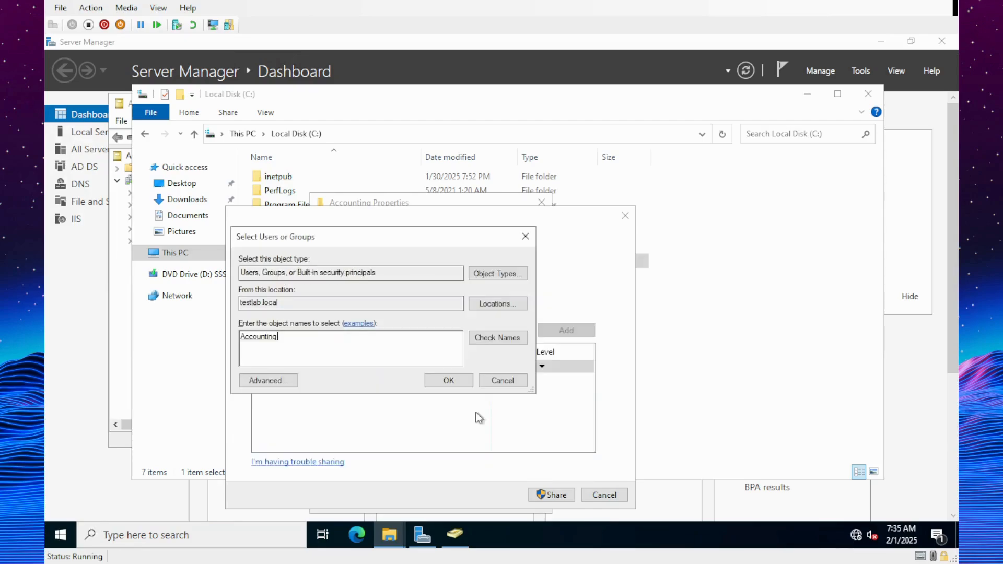
left_click(439, 386)
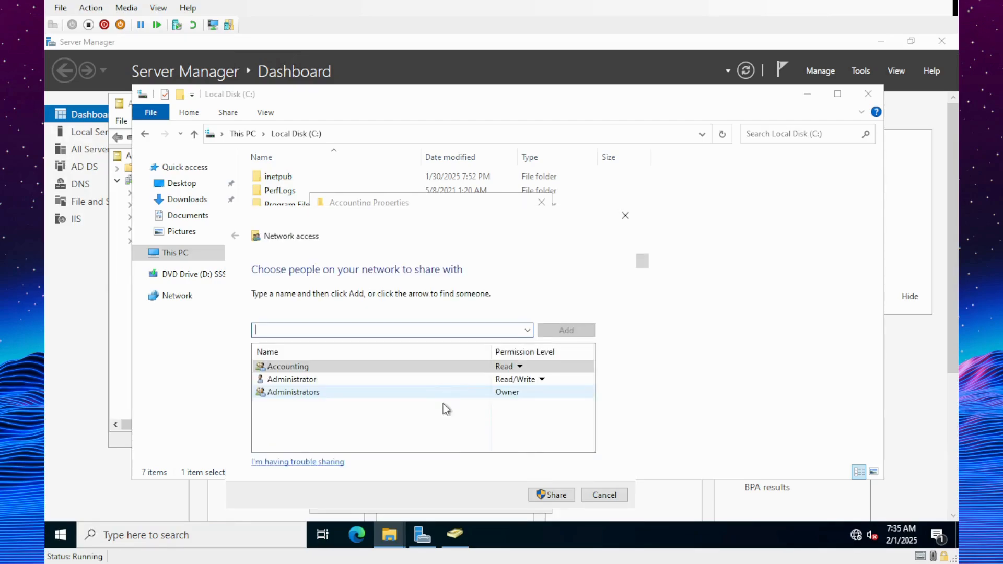
- Grant the Accounting group Read/Write access and share the folder
left_click(520, 366)
left_click(546, 378)
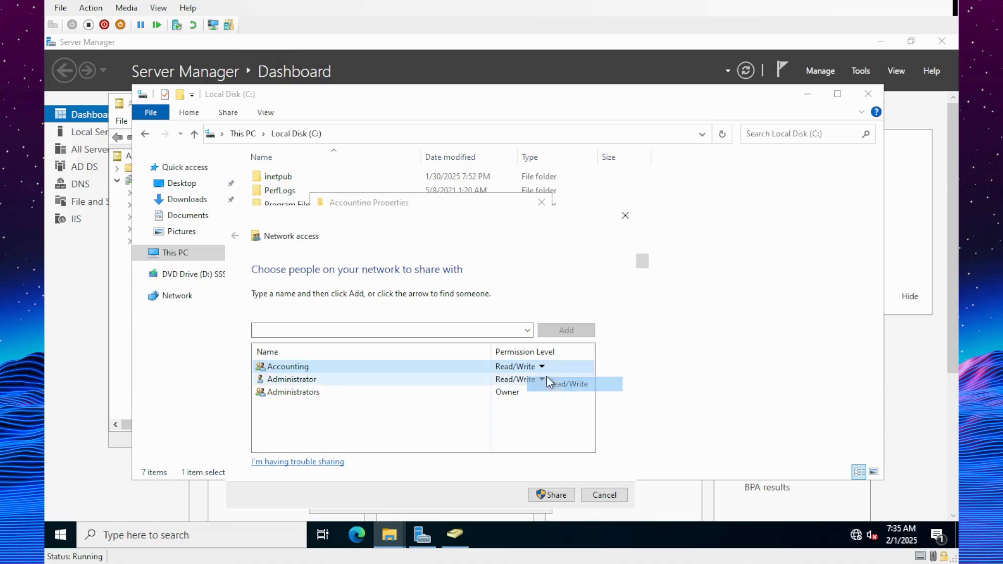
left_click(559, 496)
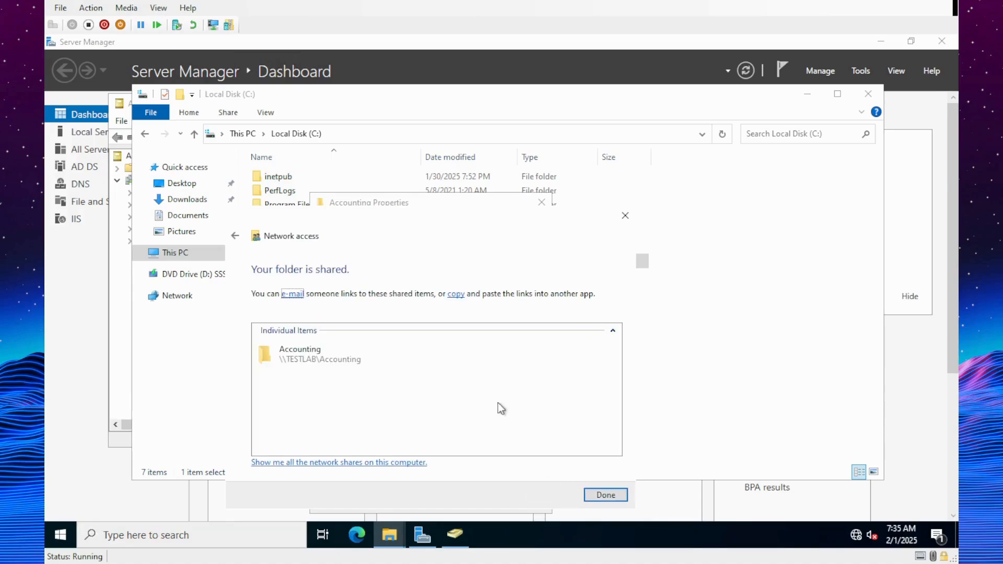
left_click(601, 494)
- Add the Accounting group to the share permissions with Full Control allowed
left_click(406, 389)
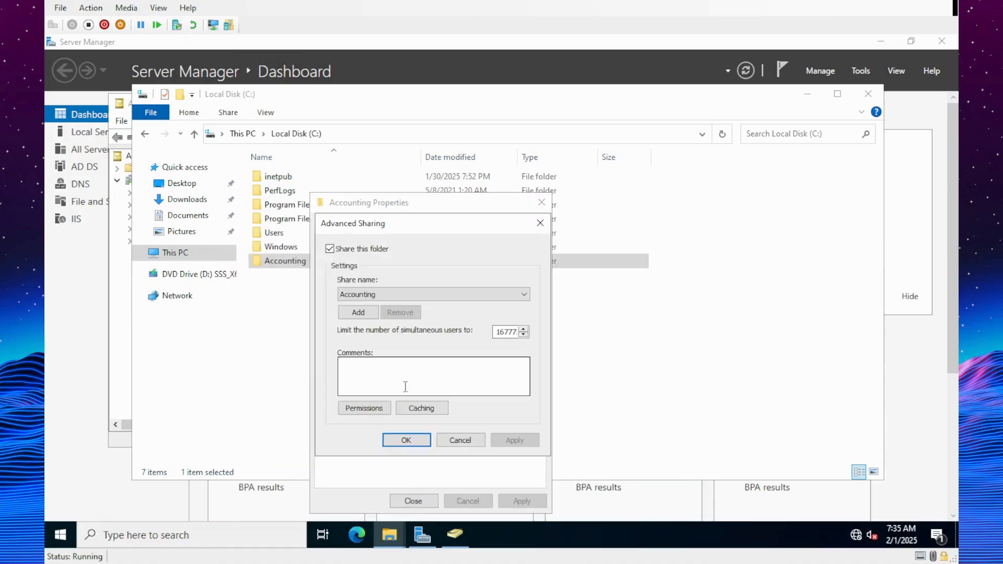
left_click(364, 407)
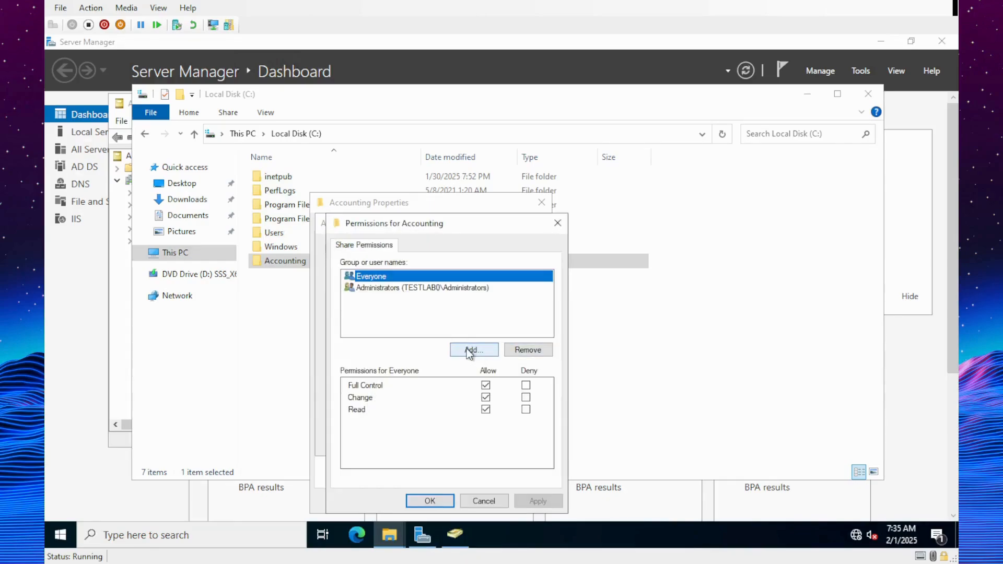
left_click(470, 352)
type("account")
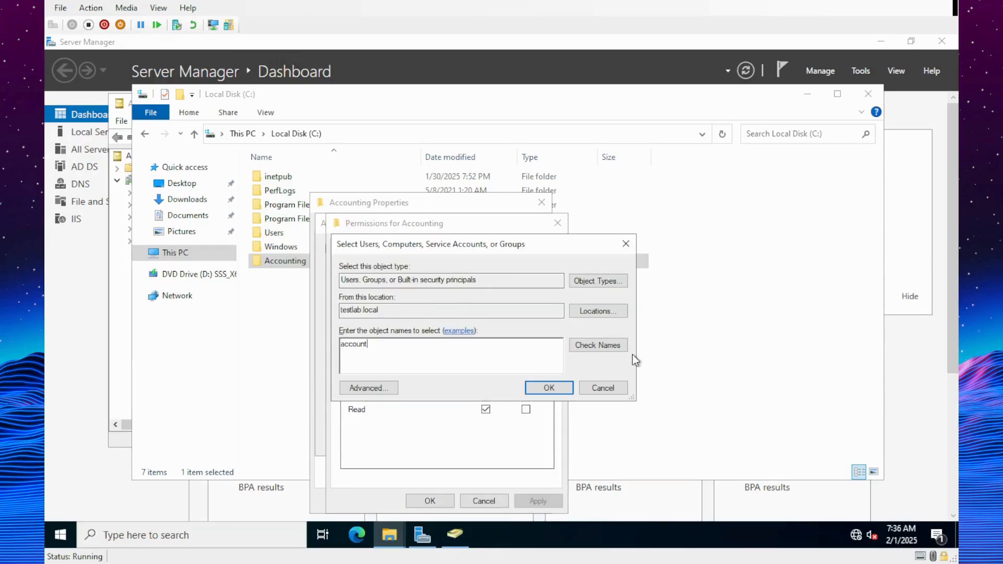
left_click(606, 345)
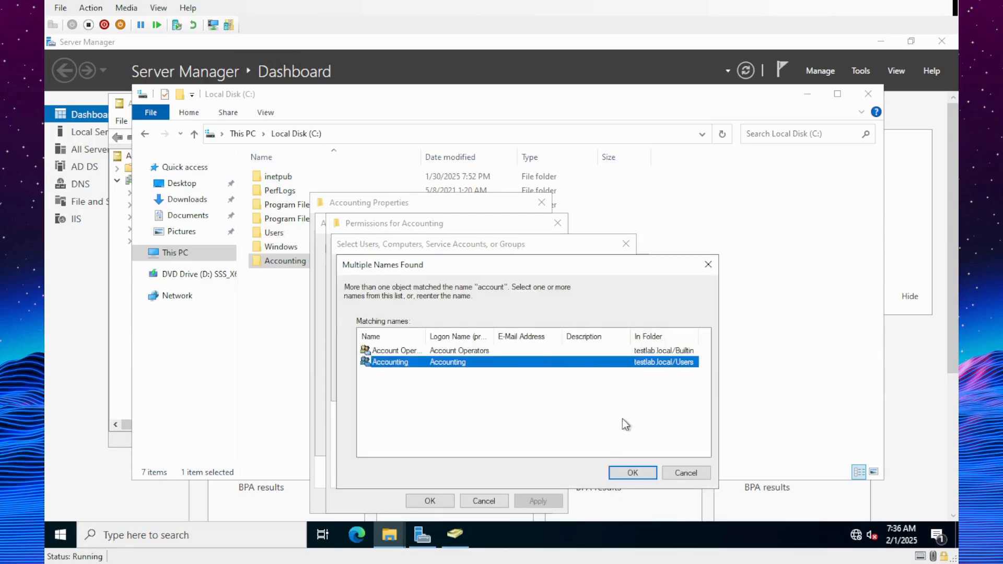
left_click(632, 472)
left_click(549, 388)
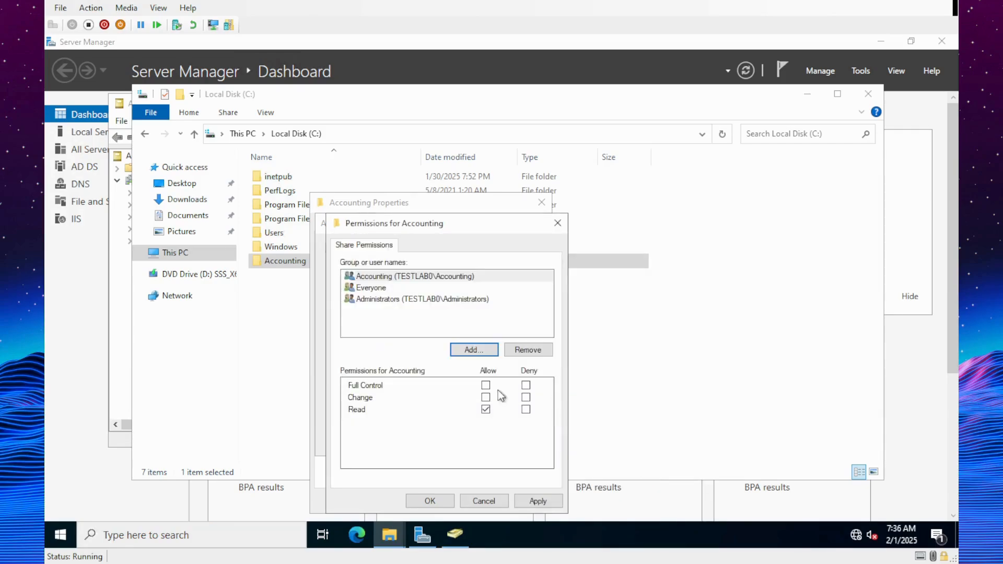
left_click(486, 385)
left_click(538, 501)
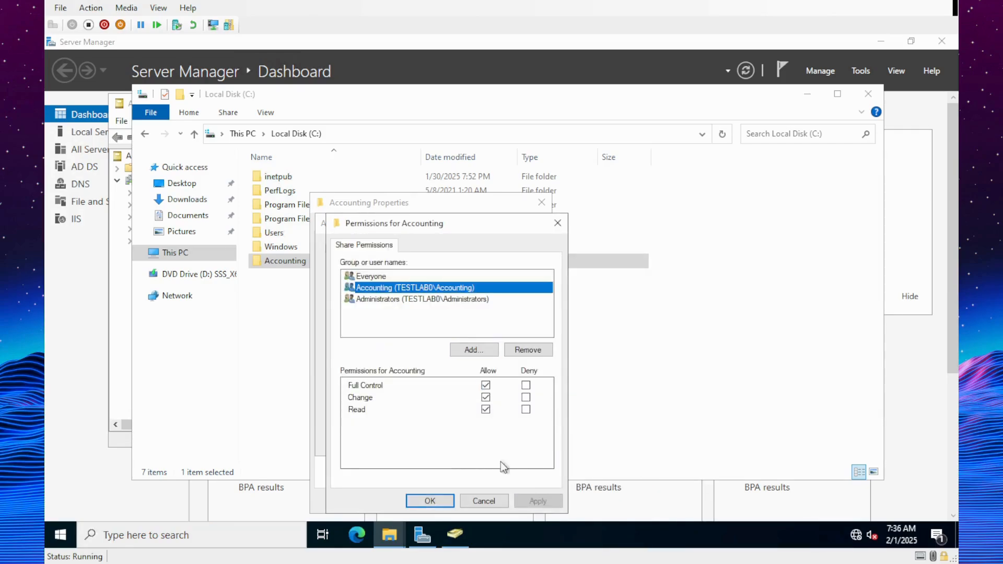
left_click(430, 501)
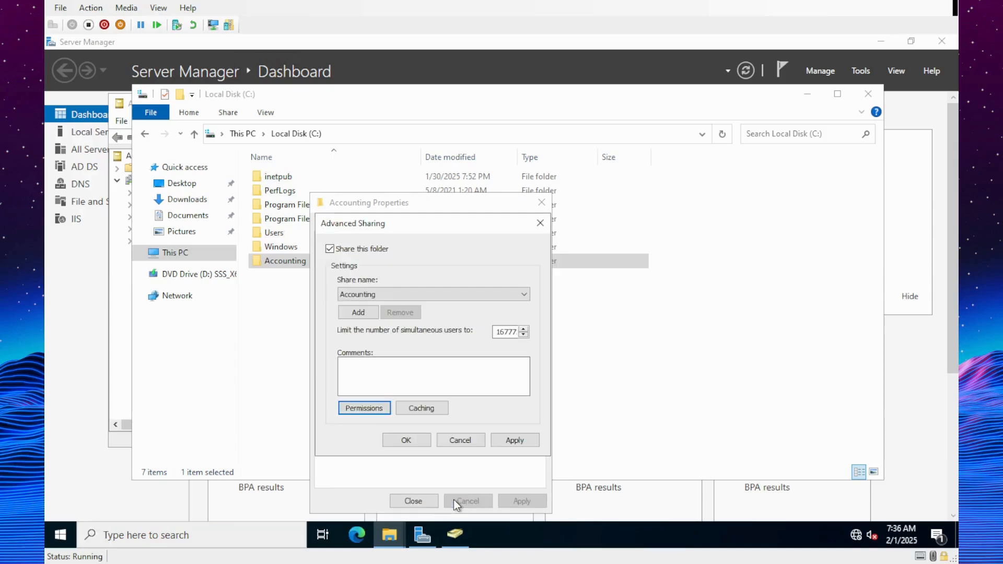
- Close the Advanced Sharing and folder properties dialogs, then close File Explorer
left_click(408, 440)
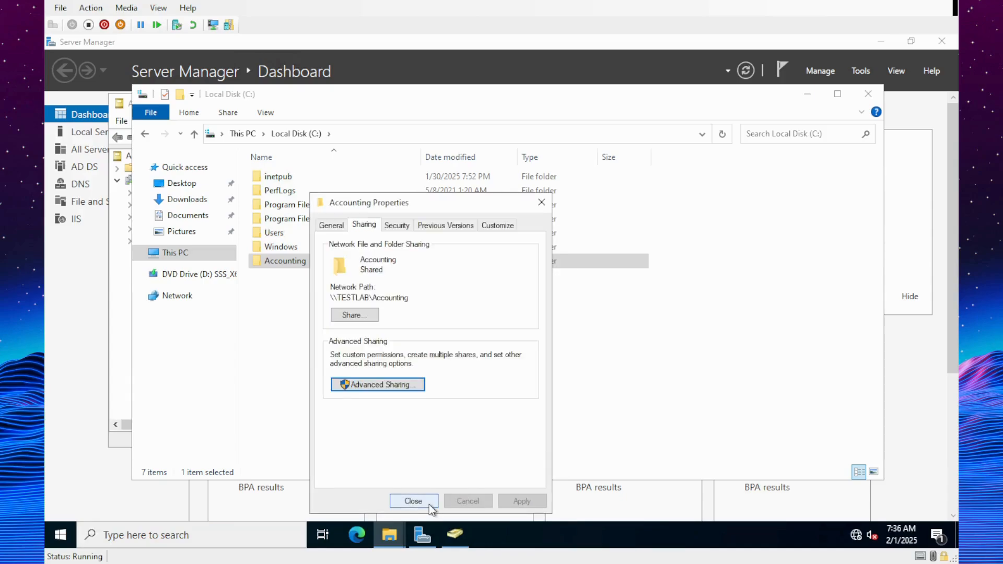
left_click(428, 502)
left_click(334, 302)
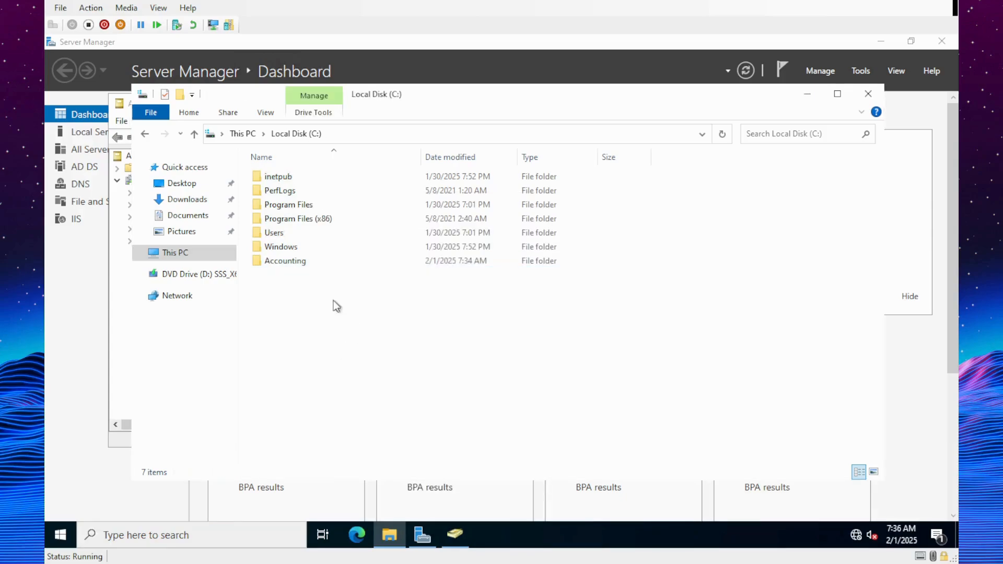
left_click(869, 93)
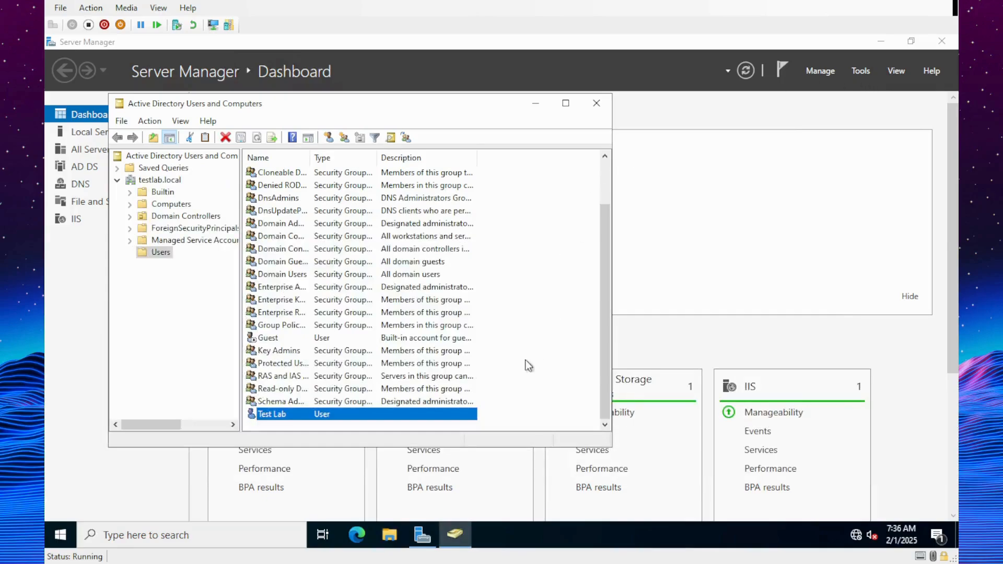
- Open Group Policy Management and expand testlab.local down to its Group Policy Objects
left_click(596, 103)
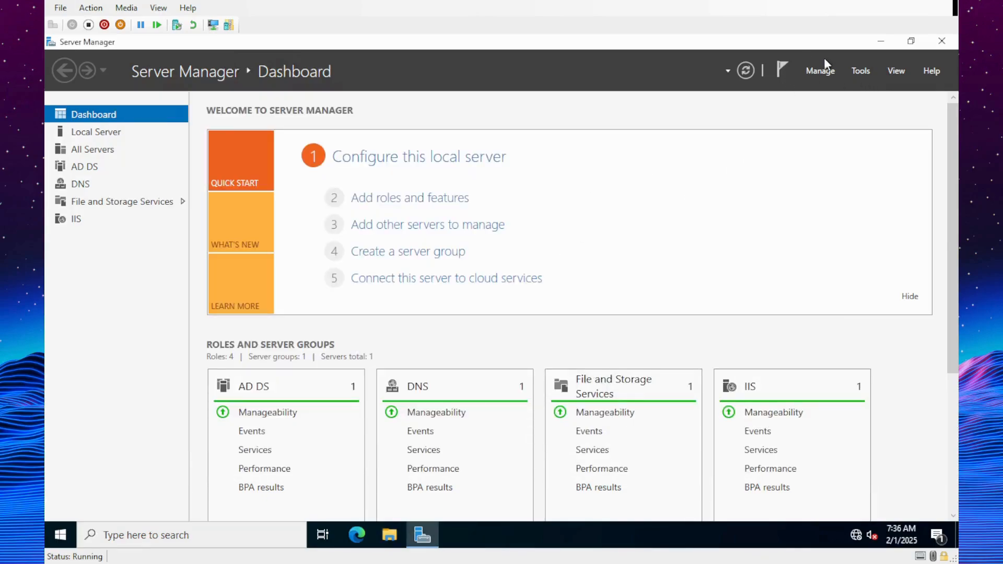
left_click(861, 71)
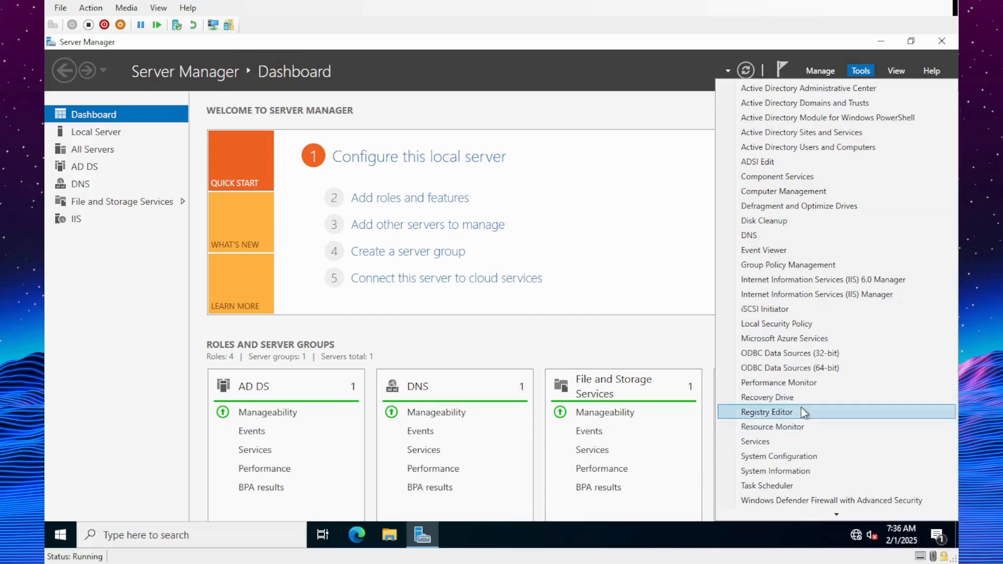
left_click(767, 267)
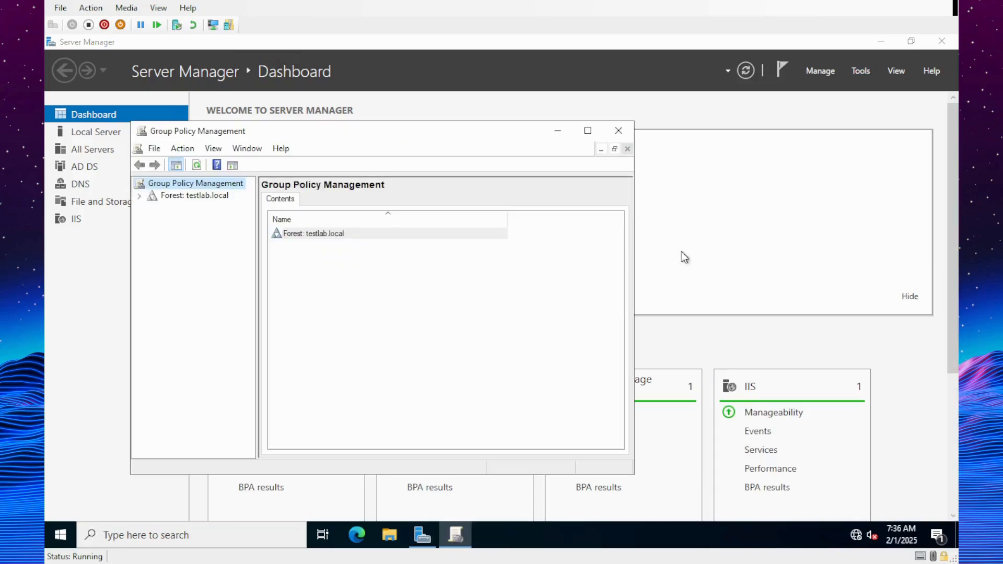
left_click(140, 195)
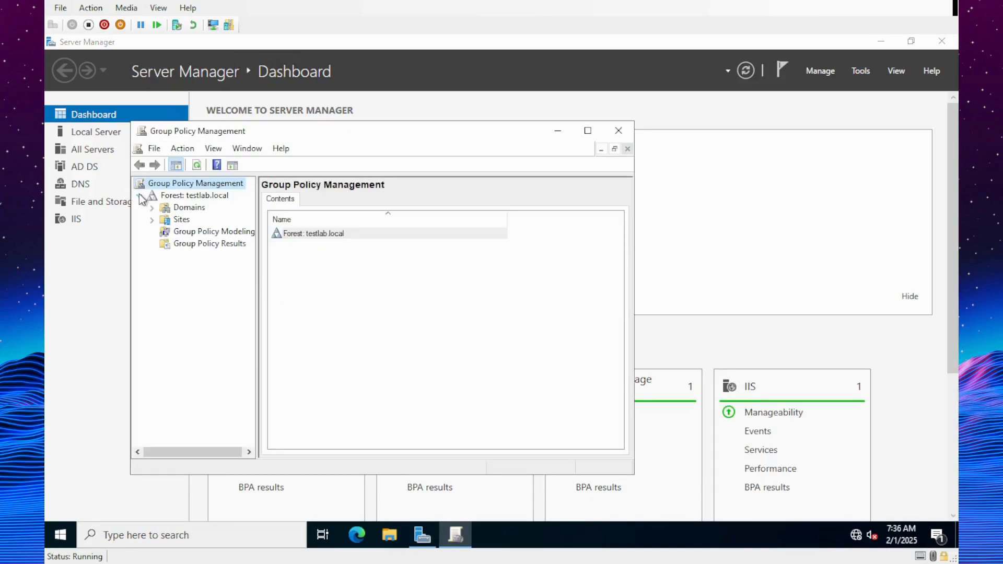
left_click(152, 208)
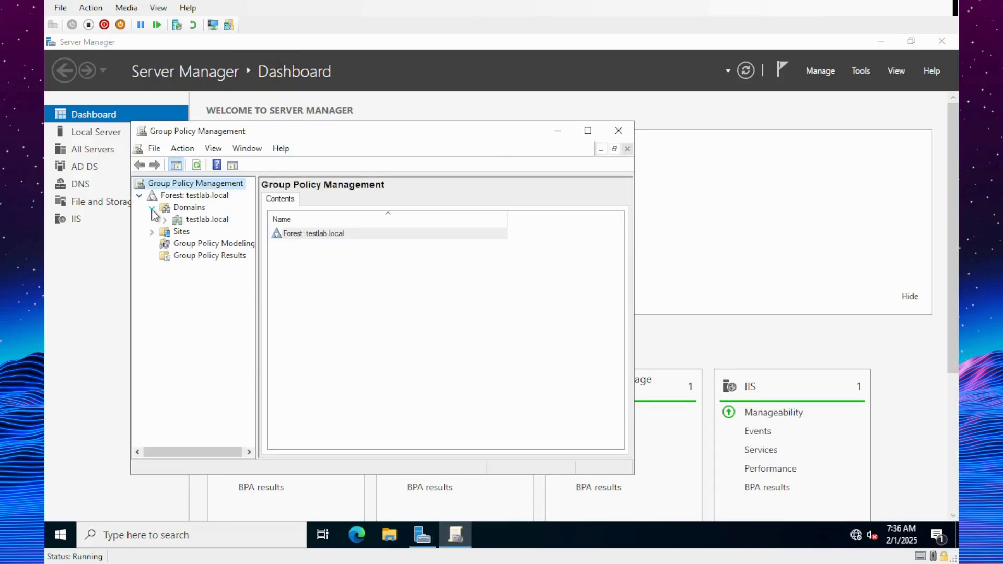
left_click(165, 220)
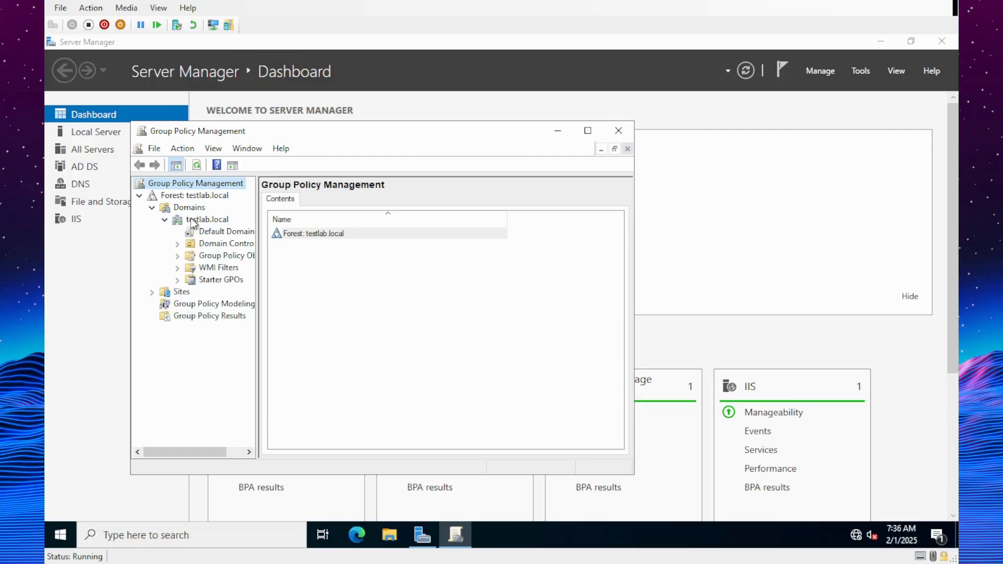
left_click(205, 220)
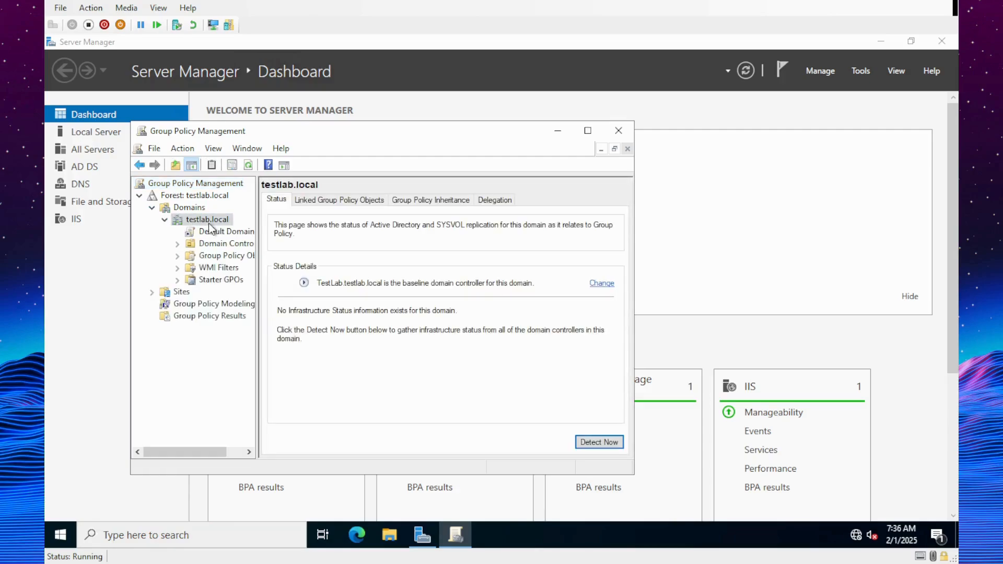
left_click(177, 256)
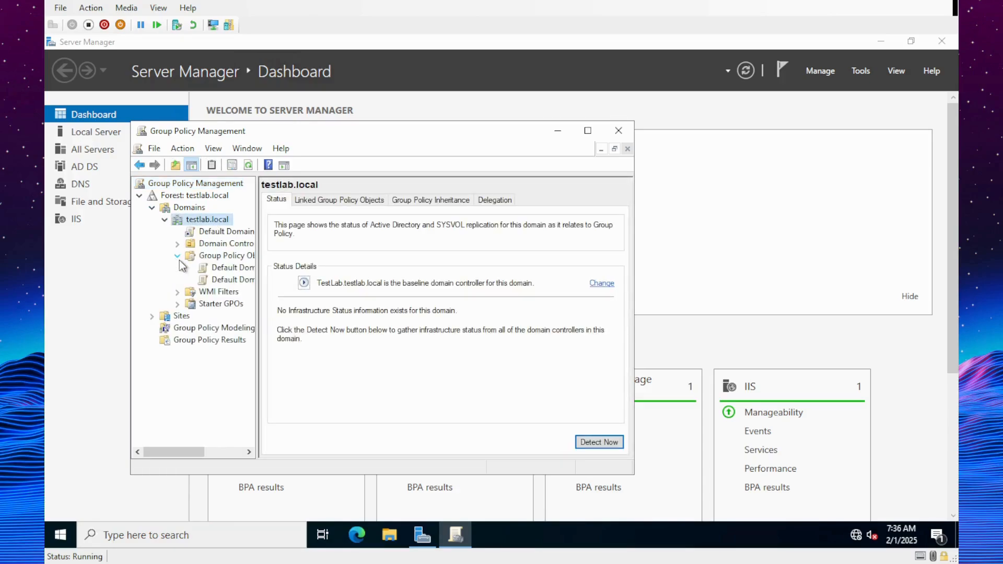
left_click(216, 257)
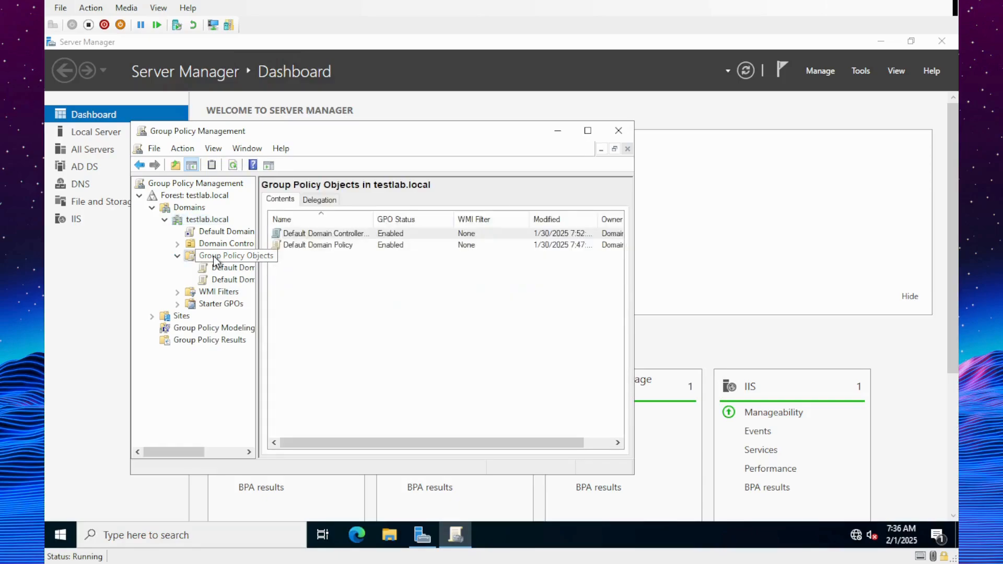
- Create a GPO named Accounting Share and open it for editing
right_click(398, 300)
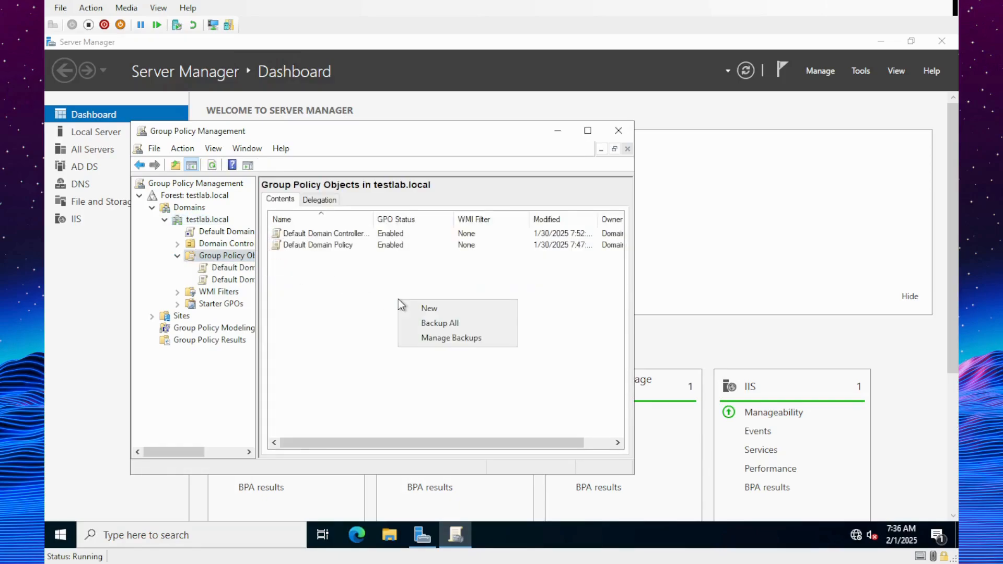
left_click(429, 308)
type("Accounting Share")
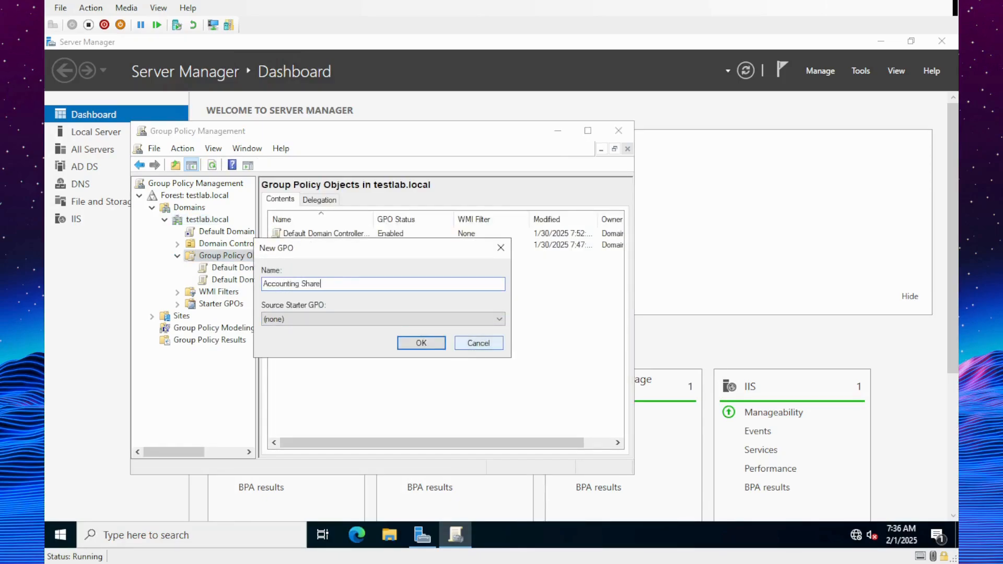
left_click(421, 343)
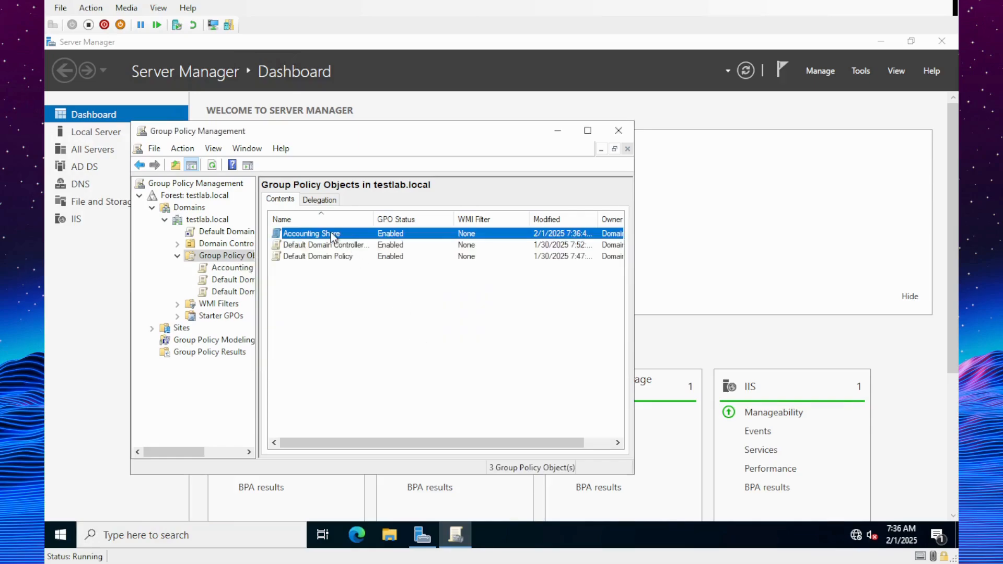
right_click(333, 236)
left_click(354, 238)
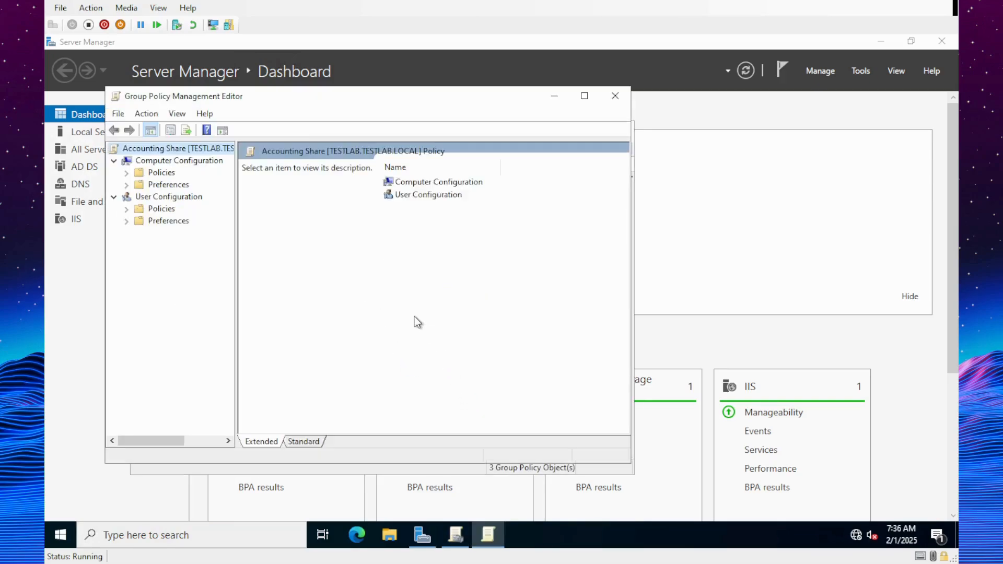
- Under User Configuration > Preferences > Windows Settings > Drive Maps, start a new Mapped Drive
left_click(127, 222)
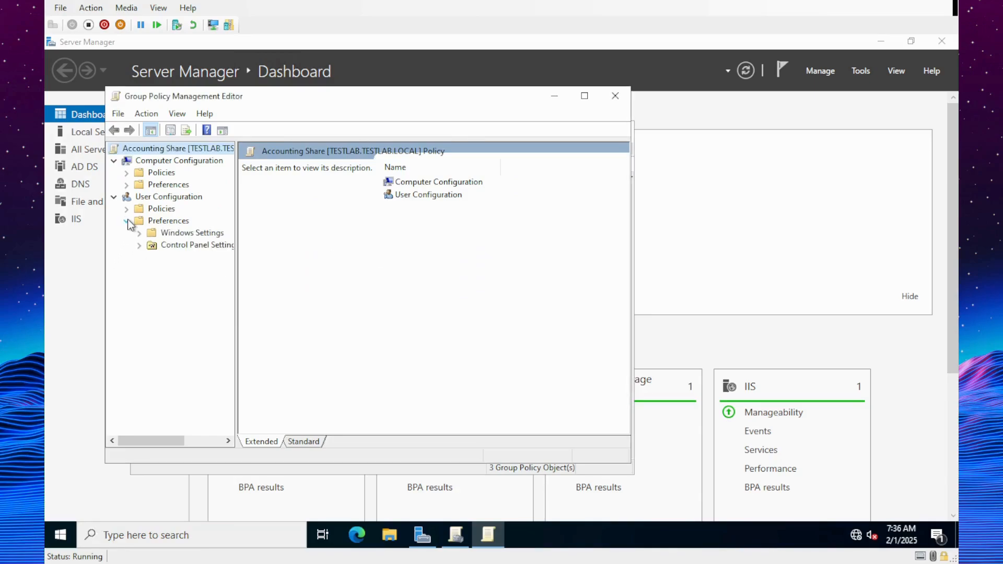
left_click(137, 233)
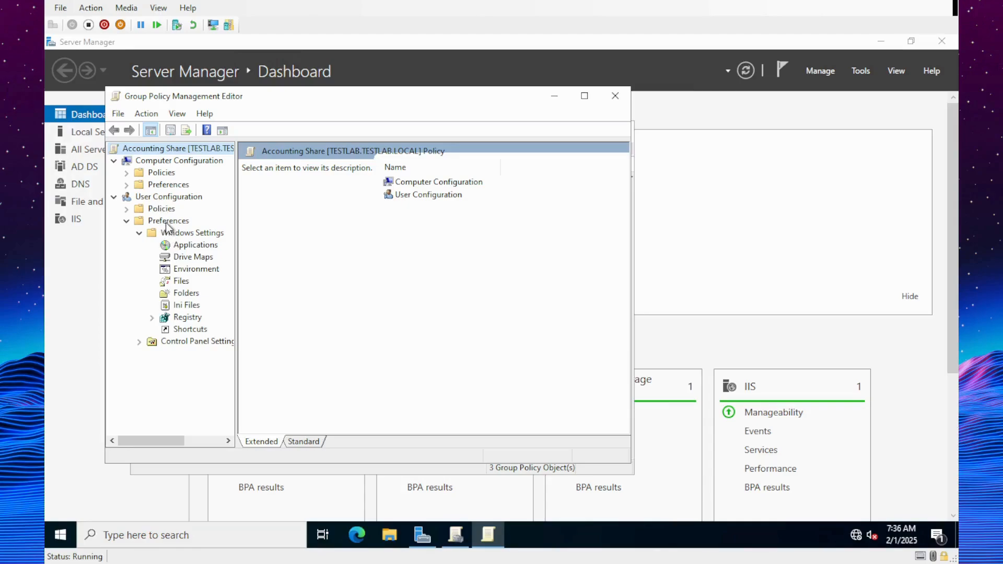
left_click(194, 258)
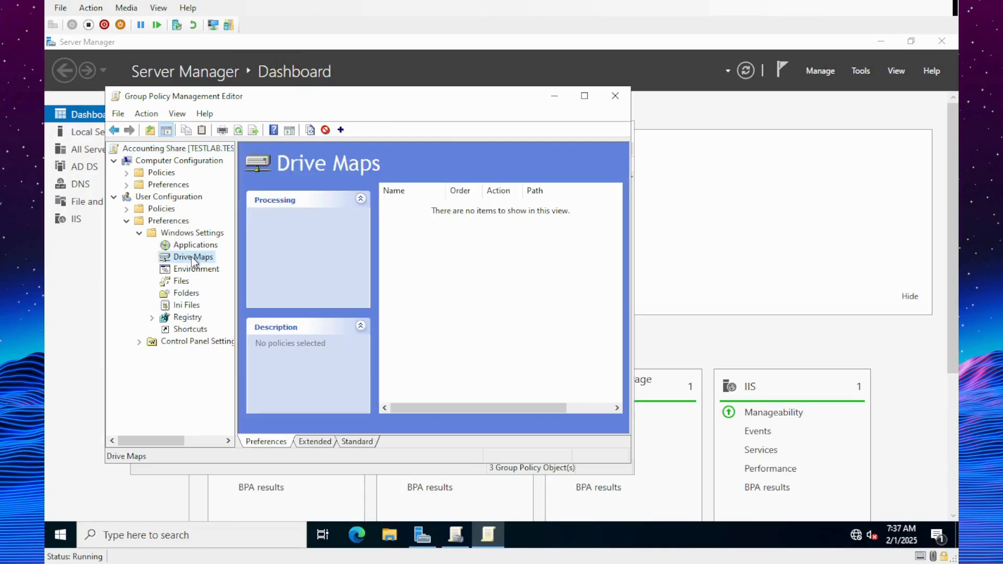
right_click(467, 268)
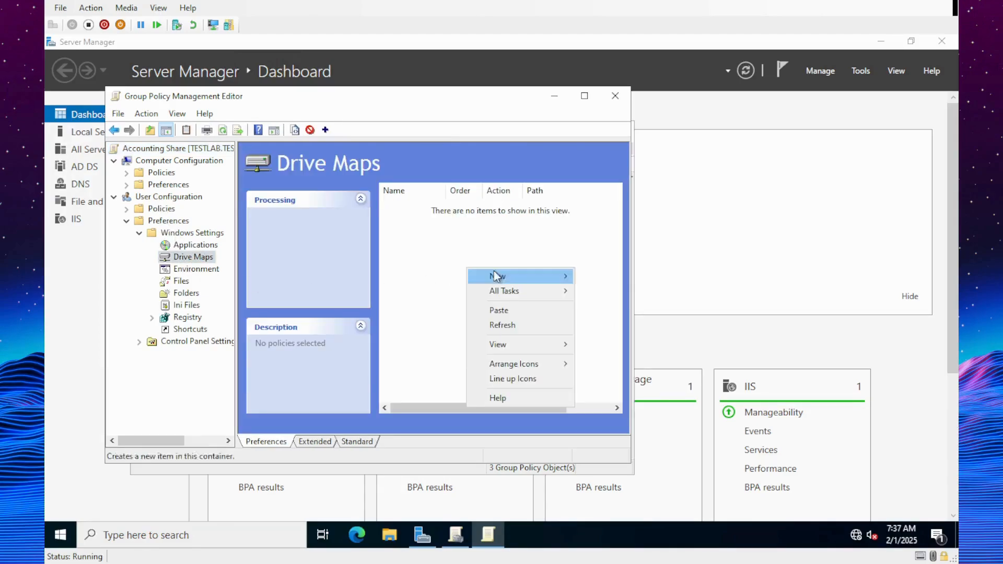
mouse_move(501, 279)
left_click(601, 276)
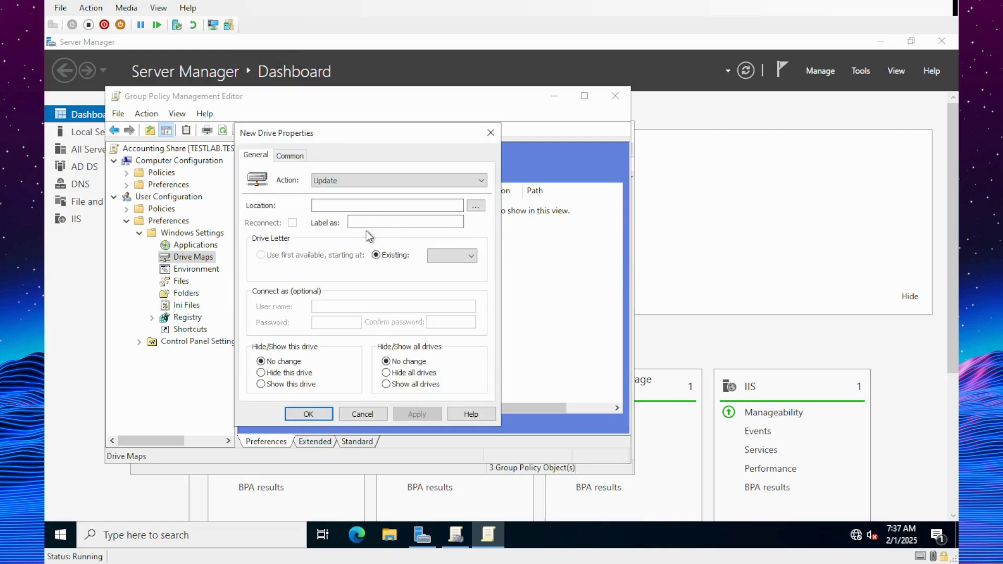
- Try browsing for the share location, then open File Explorer to This PC
left_click(476, 206)
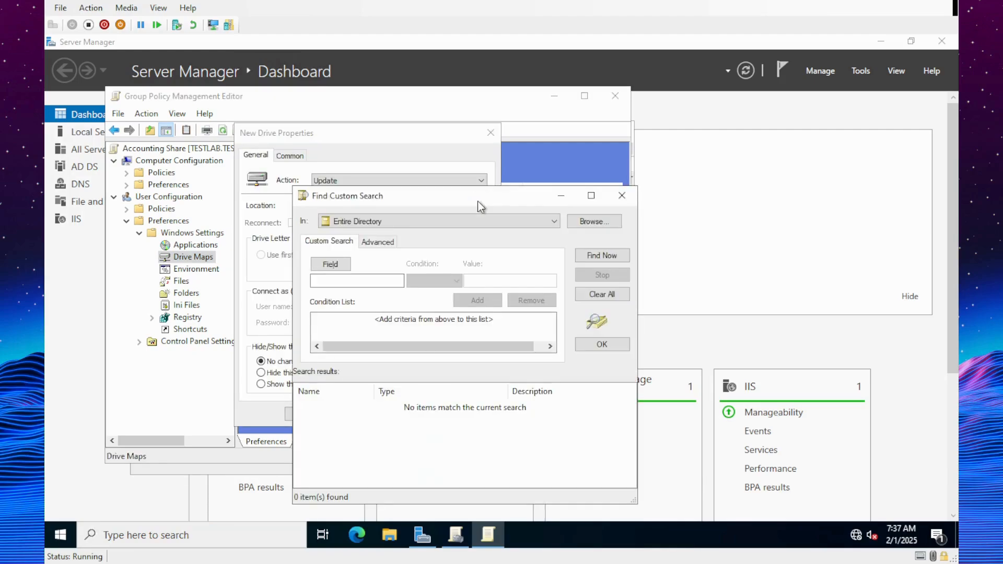
left_click(622, 196)
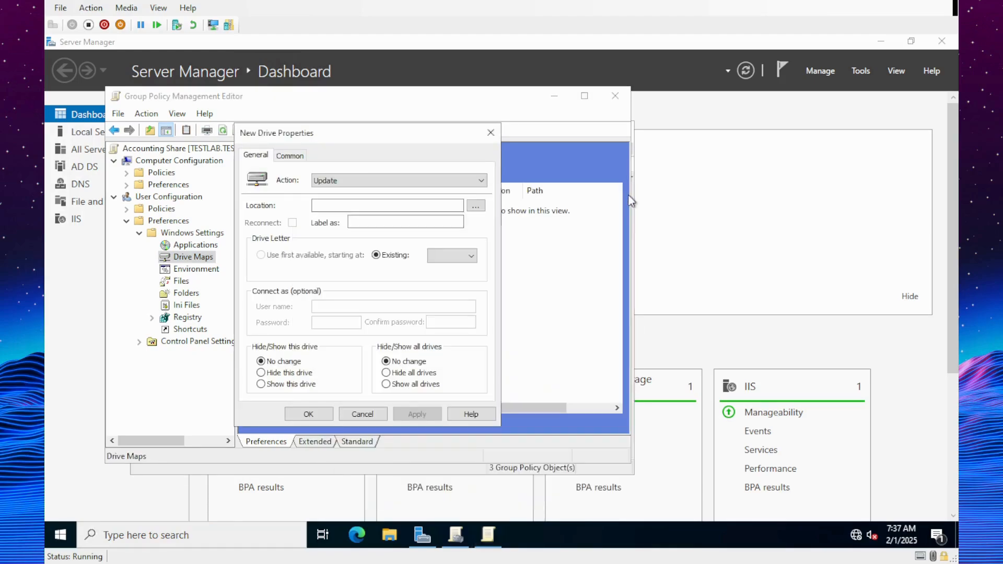
left_click(476, 206)
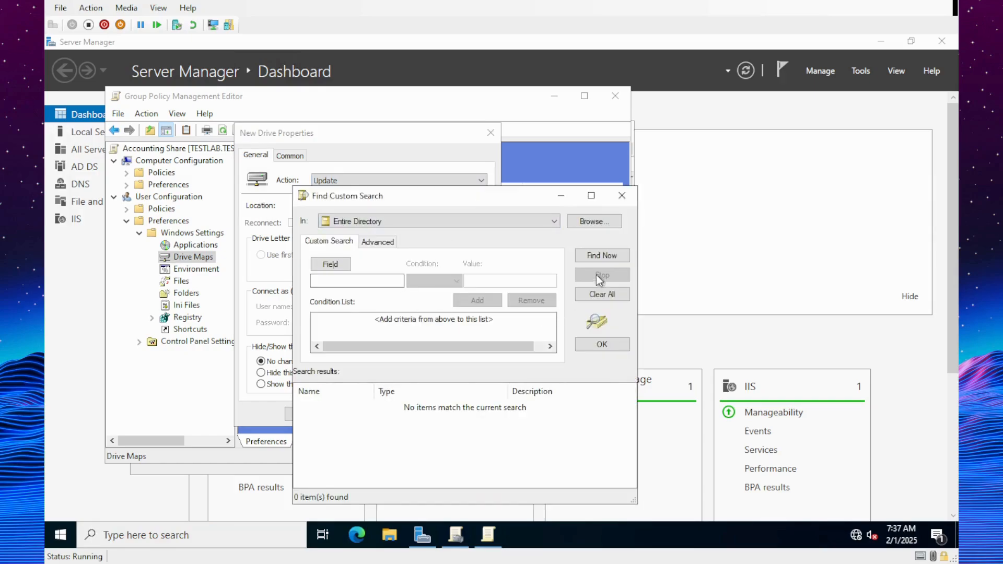
left_click(622, 196)
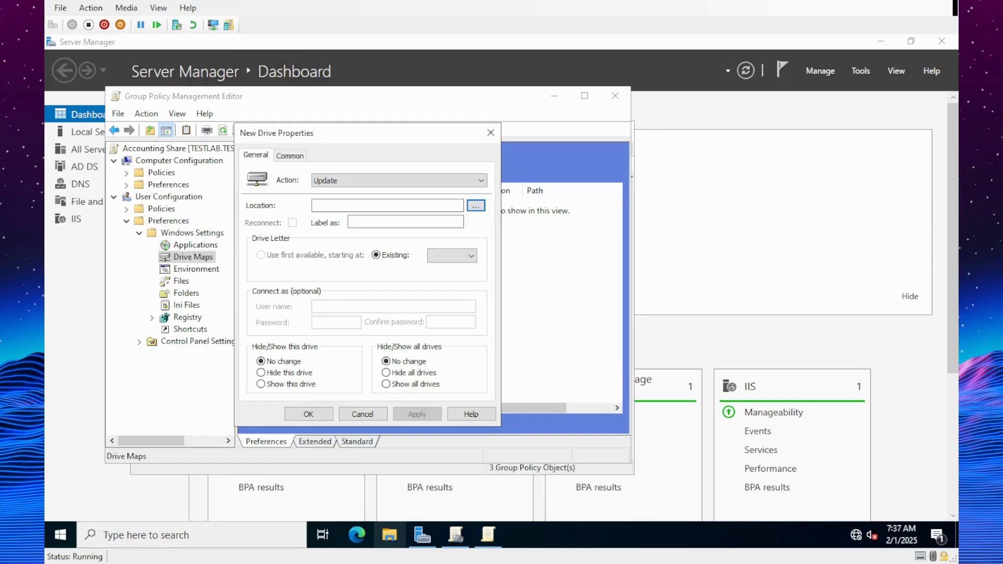
left_click(390, 534)
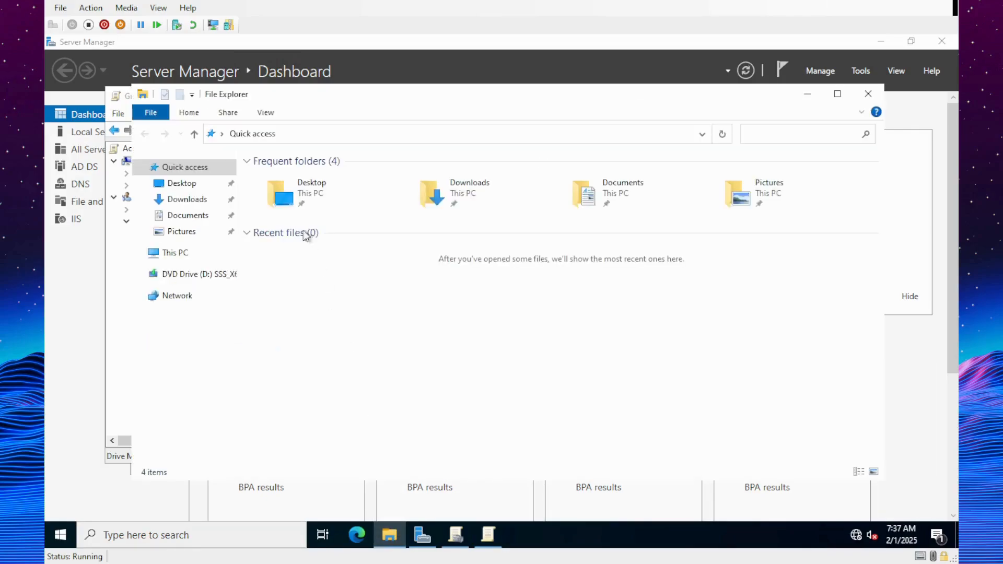
left_click(178, 253)
- Copy the network path \\TESTLAB\Accounting from the Accounting folder's Sharing tab
left_click(346, 323)
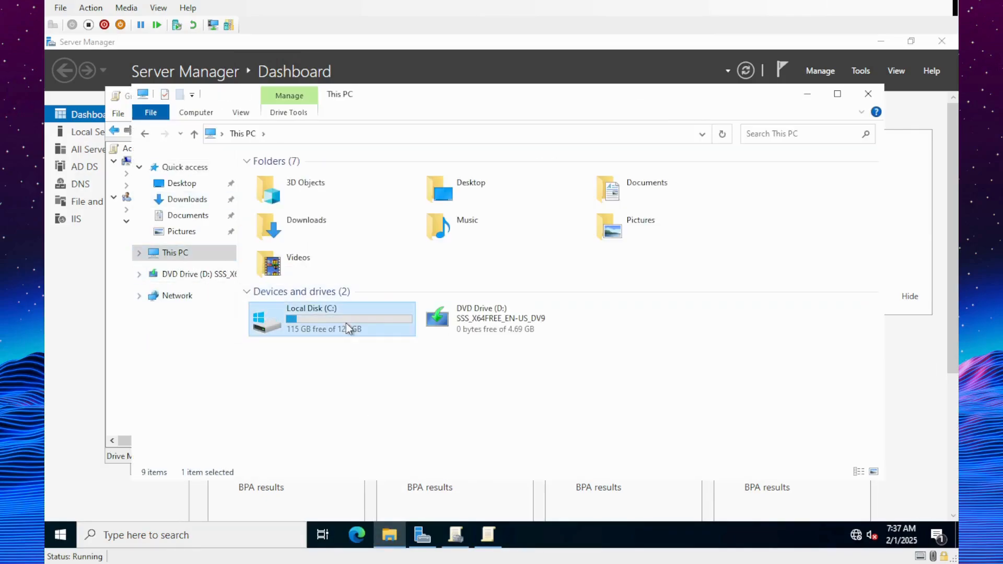
double_click(271, 332)
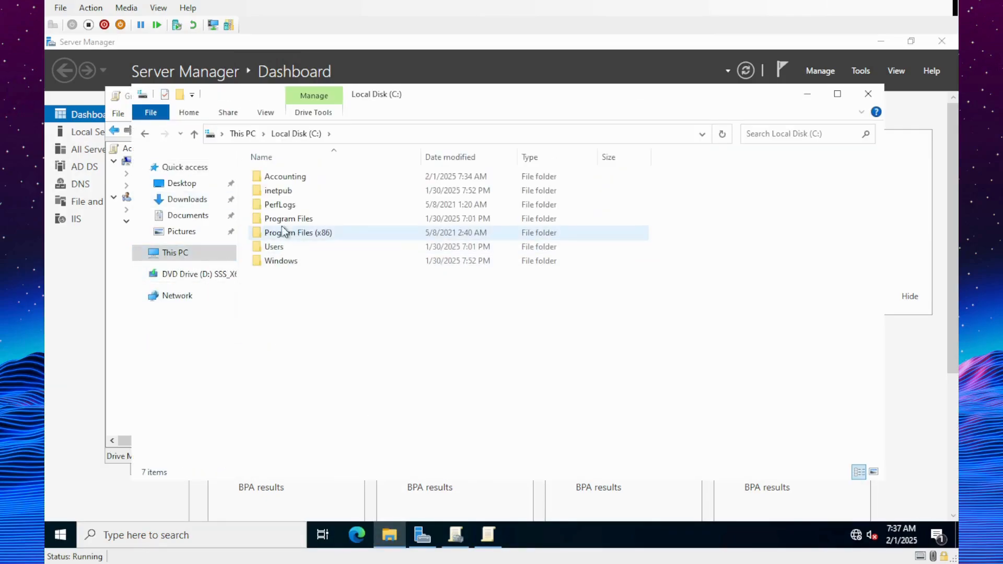
left_click(285, 179)
right_click(285, 179)
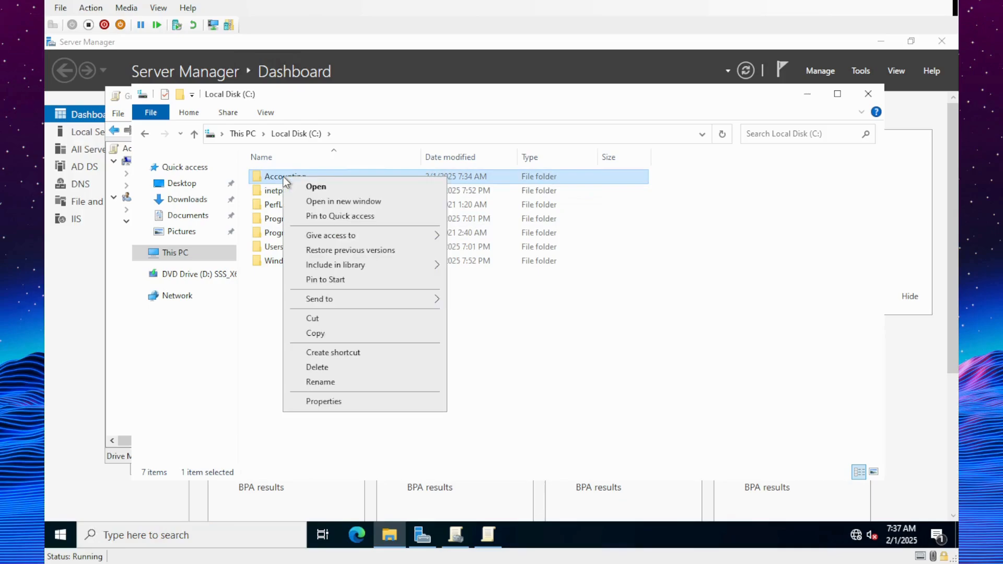
left_click(344, 400)
left_click(351, 209)
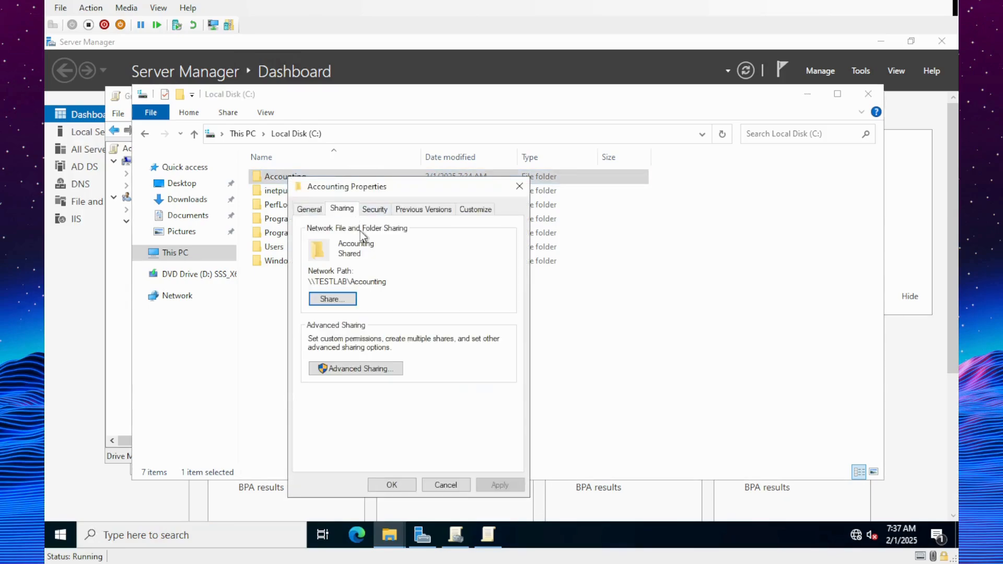
left_click_drag(389, 282, 288, 285)
key("ctrl+c")
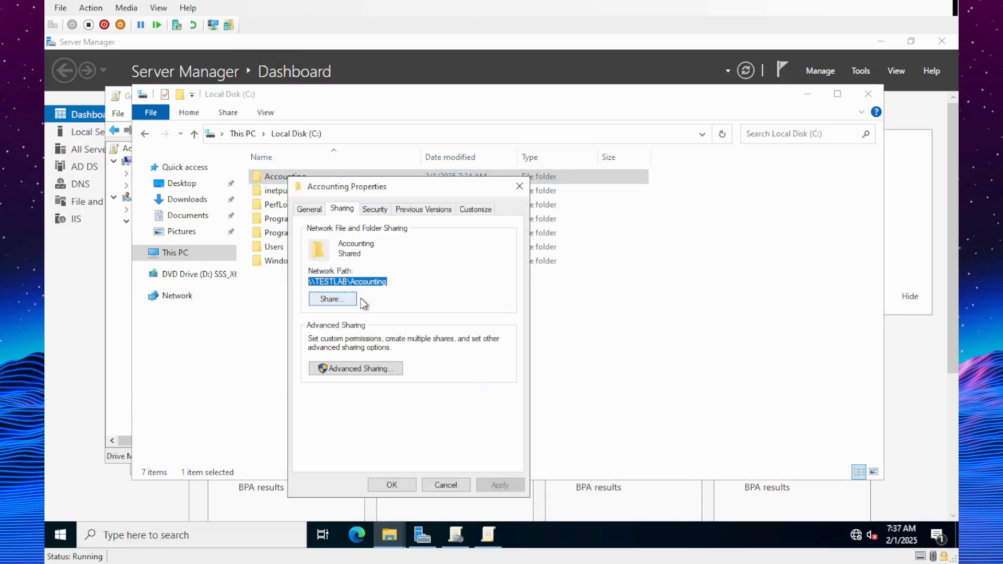
- Switch back to the Group Policy editor's Drive Maps view
left_click(488, 541)
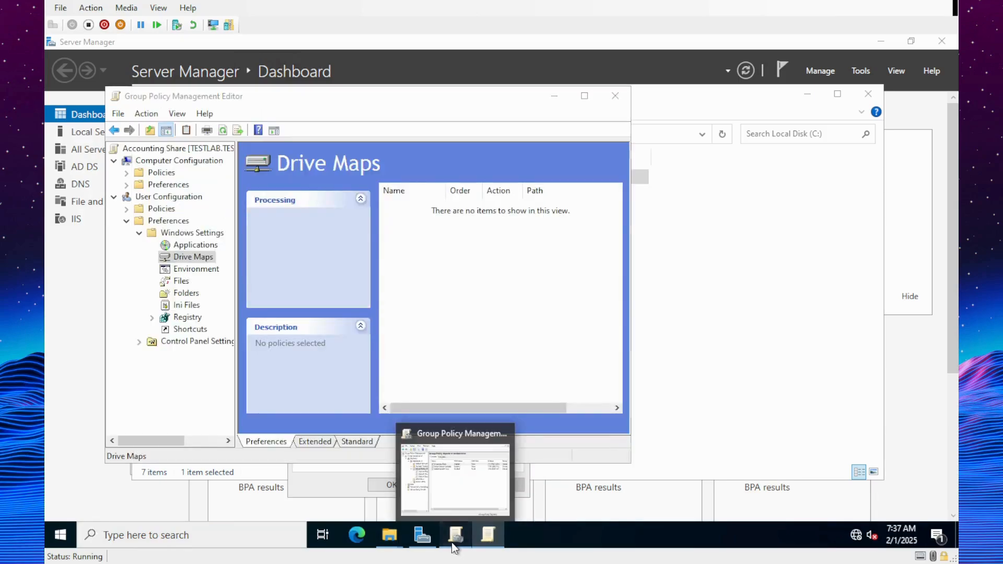
left_click(454, 542)
left_click(492, 531)
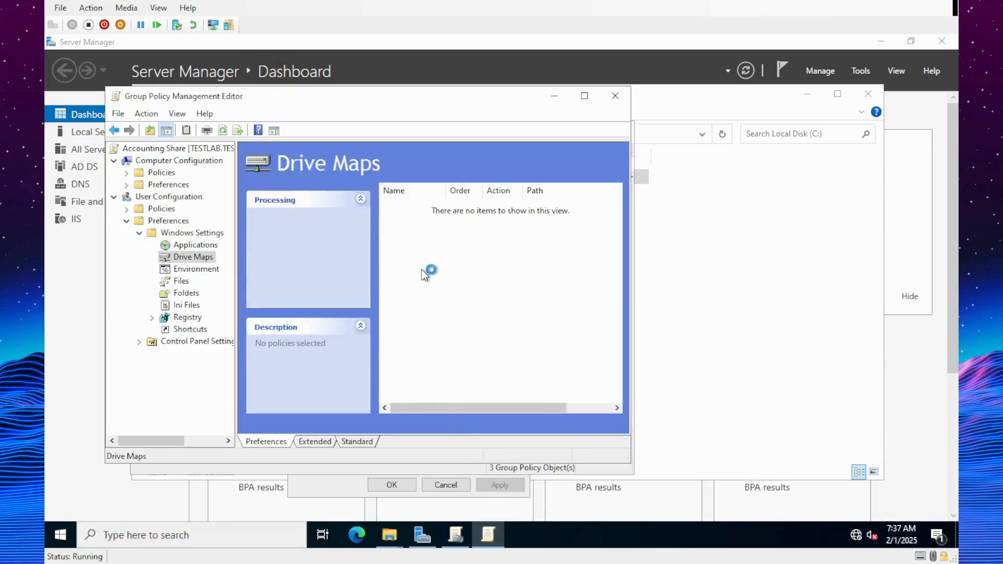
right_click(428, 222)
- Paste \\TESTLAB\Accounting as the location, choose drive letter A:, apply, and close the editor
mouse_move(464, 226)
left_click(582, 226)
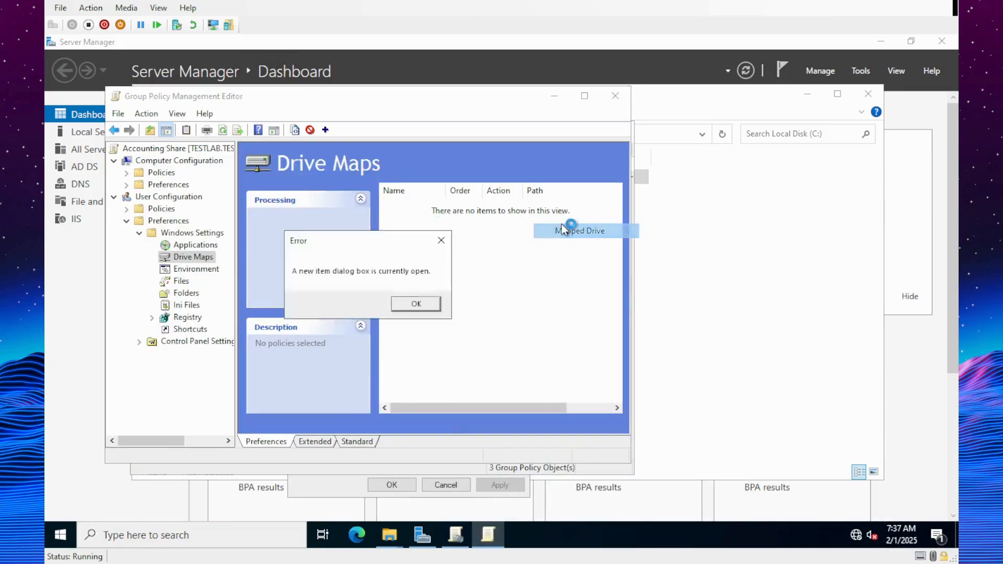
left_click(416, 305)
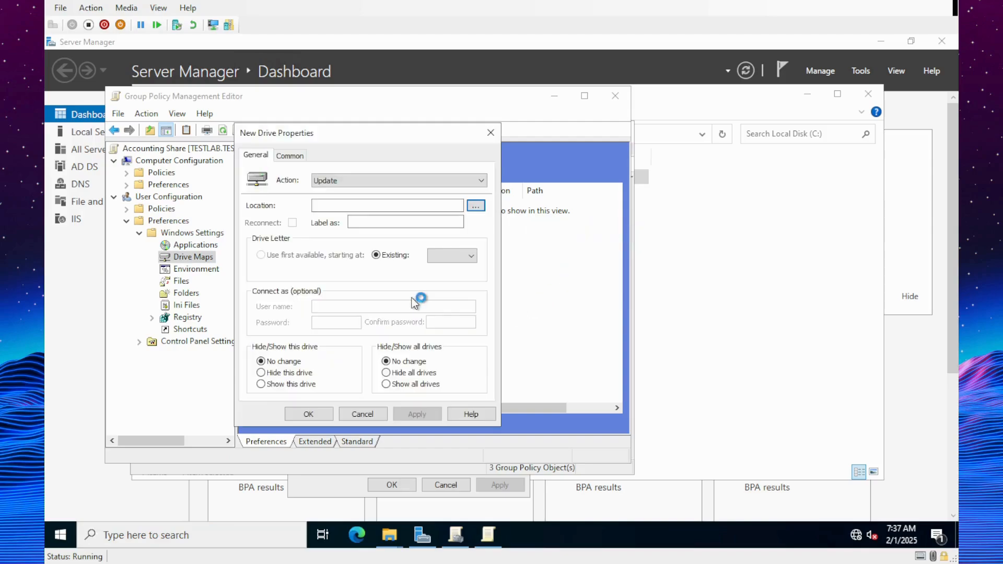
left_click(389, 205)
key("ctrl+v")
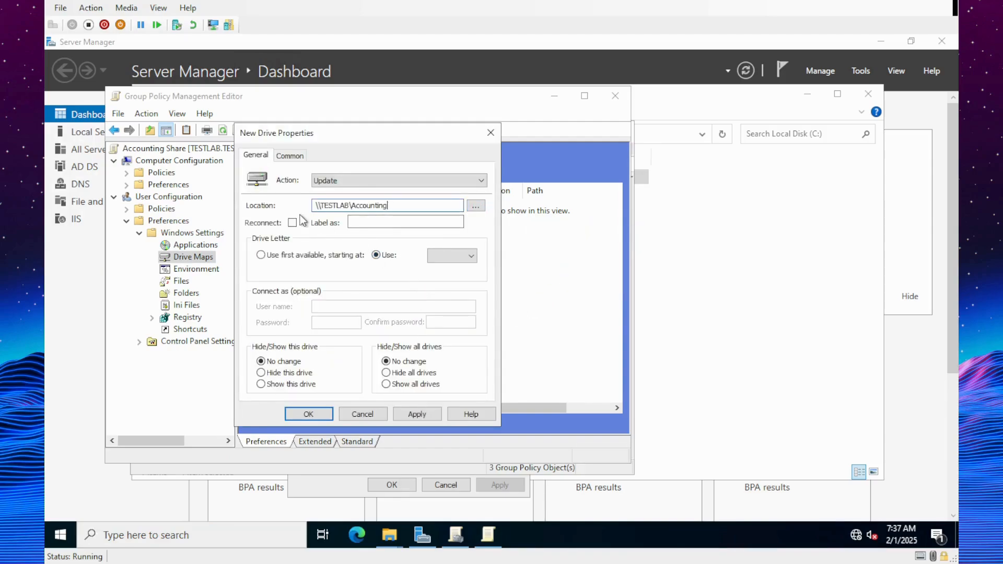
left_click(356, 222)
left_click(456, 256)
left_click(416, 413)
left_click(312, 418)
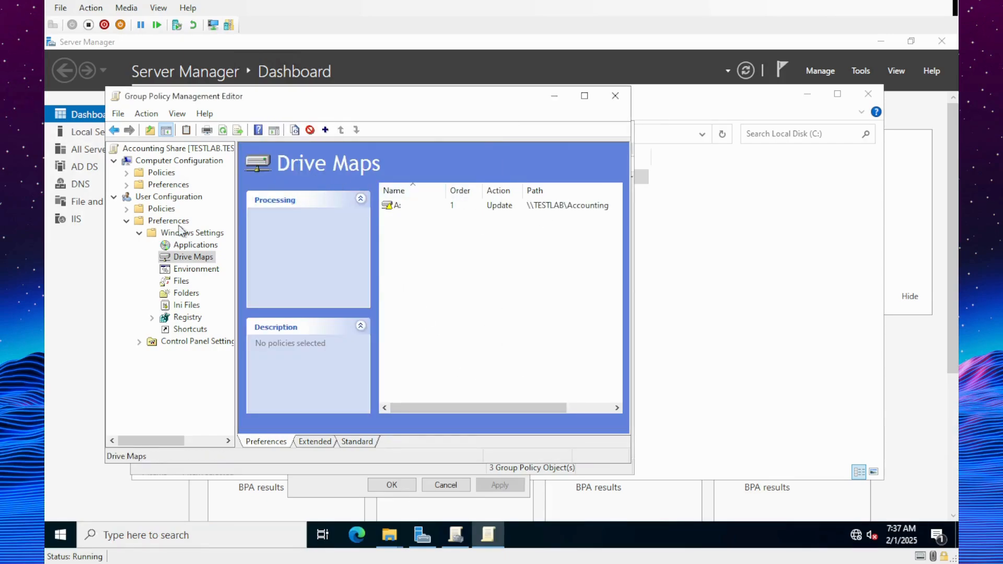
left_click(615, 97)
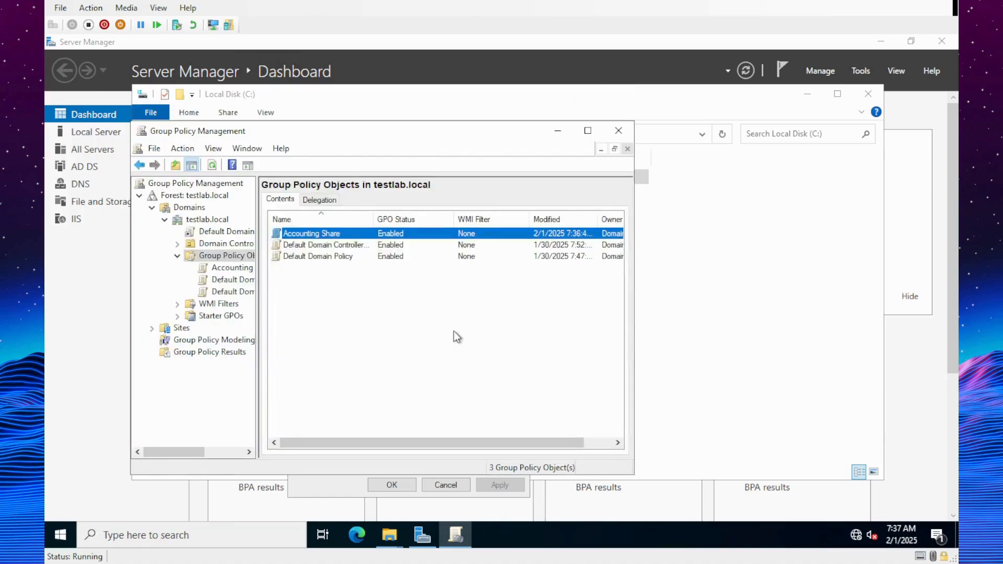
- Review the Accounting Share policy's settings report, then close Group Policy Management
double_click(301, 238)
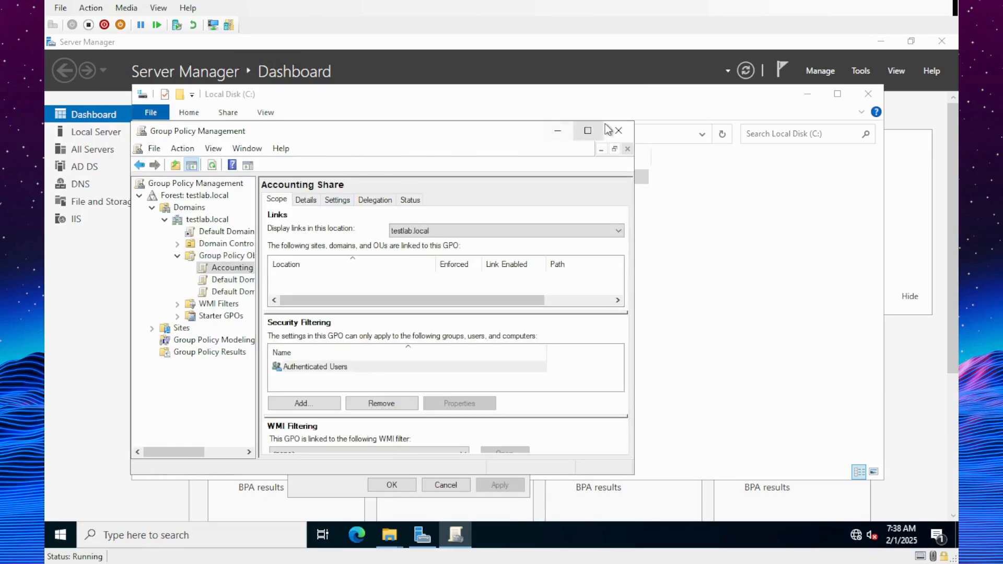
left_click(589, 131)
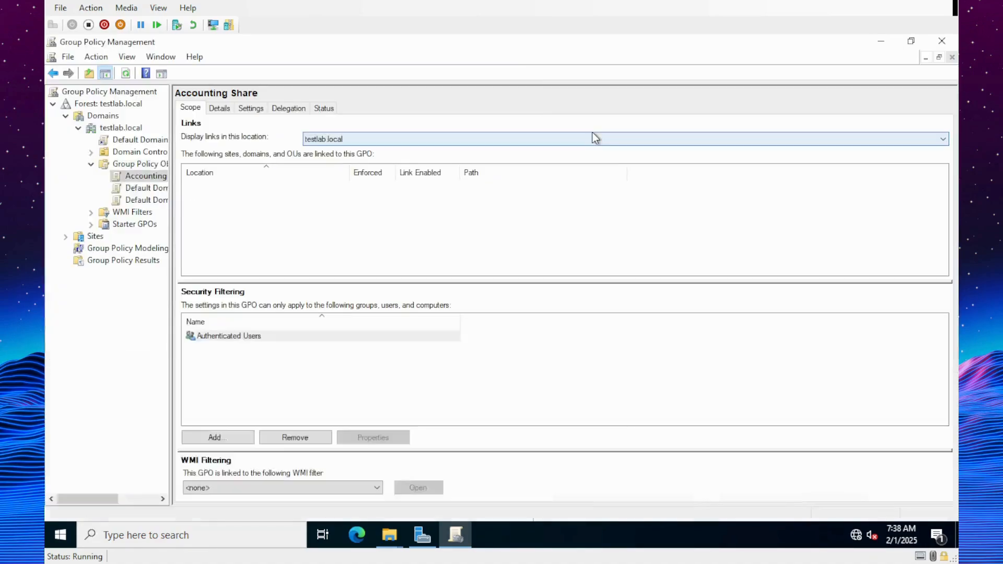
left_click(220, 109)
left_click(251, 108)
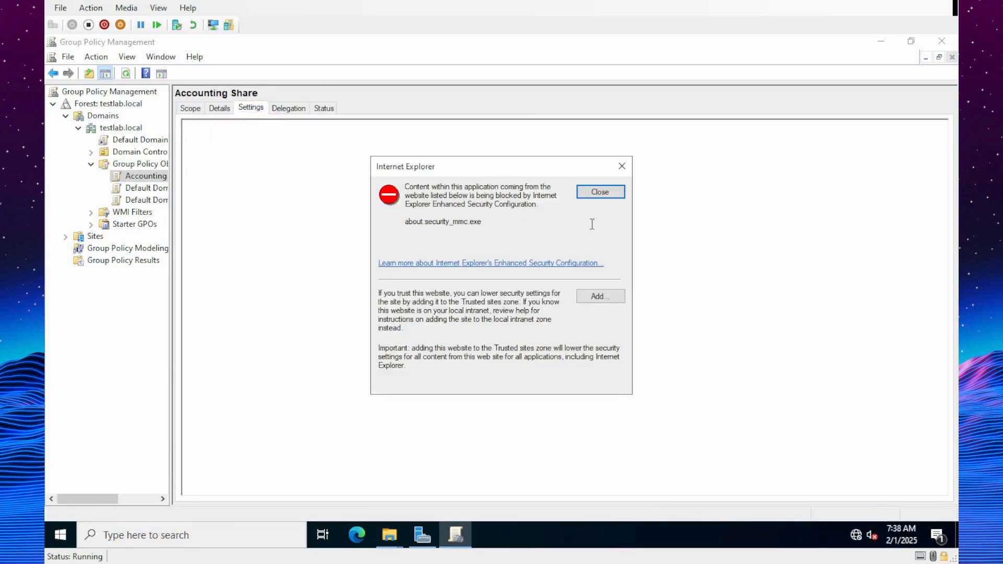
left_click(608, 196)
scroll(335, 327, "down", 15)
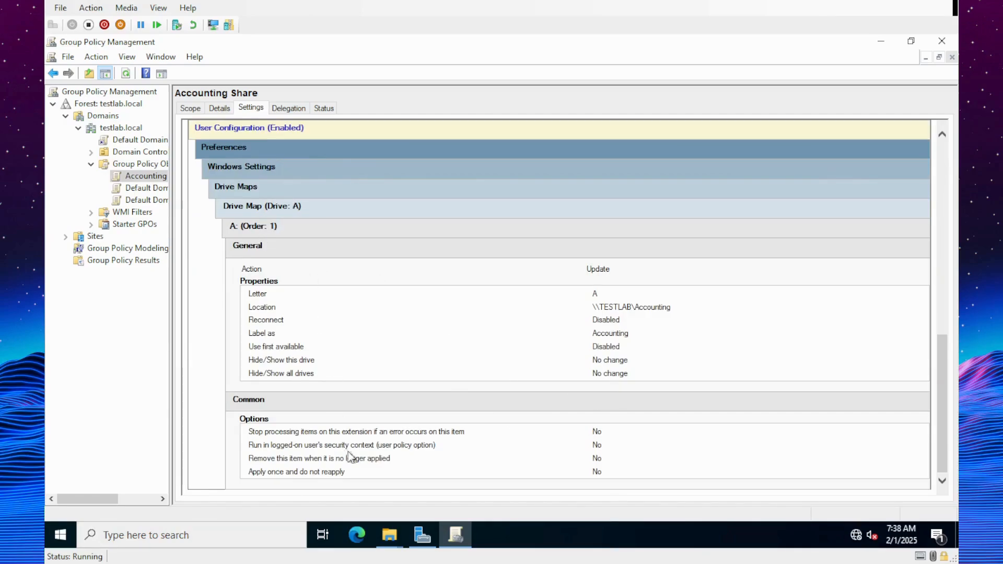
scroll(460, 408, "up", 15)
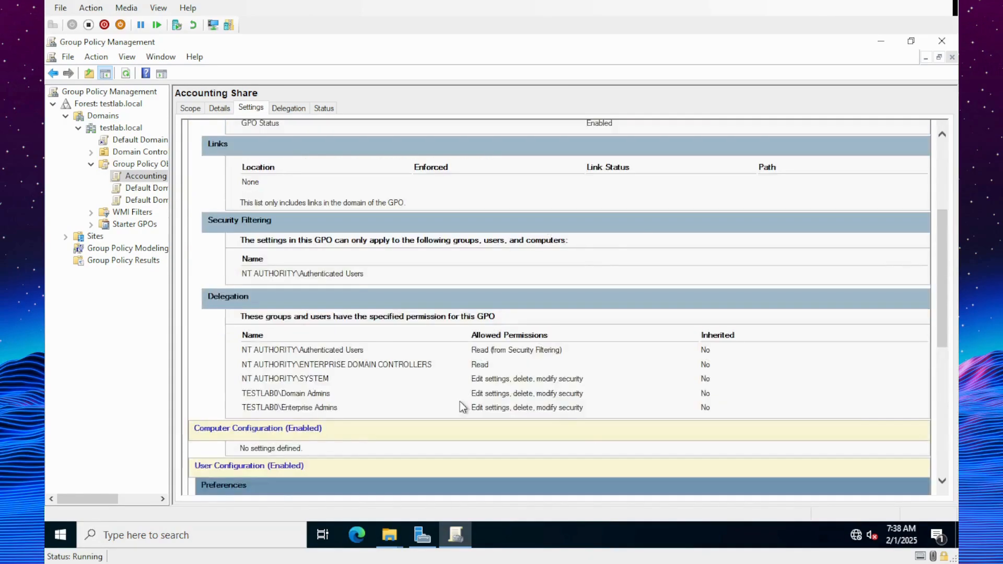
left_click(941, 40)
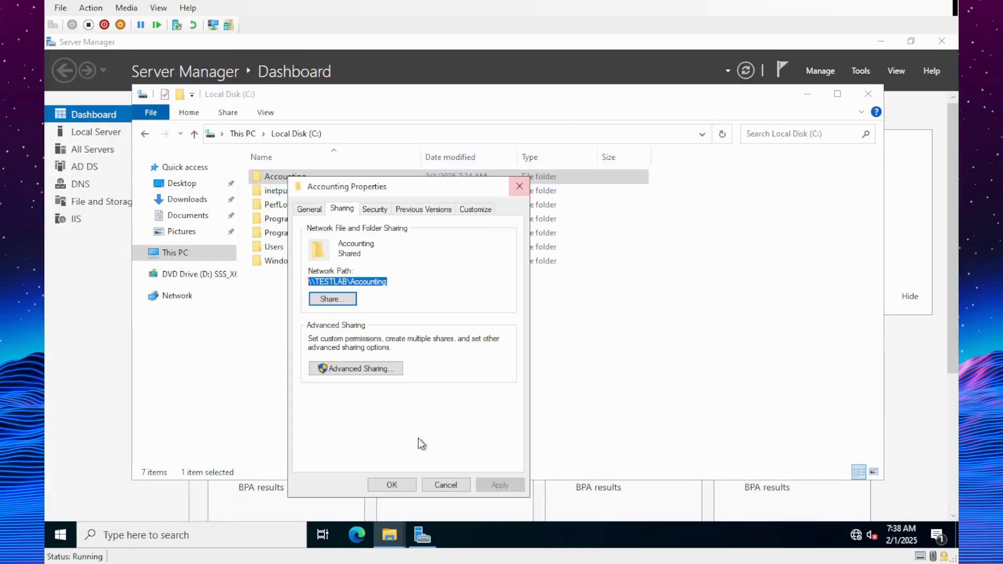
- Close Accounting Properties and its Explorer window, then open Server Manager's Tools menu
left_click(400, 485)
left_click(869, 94)
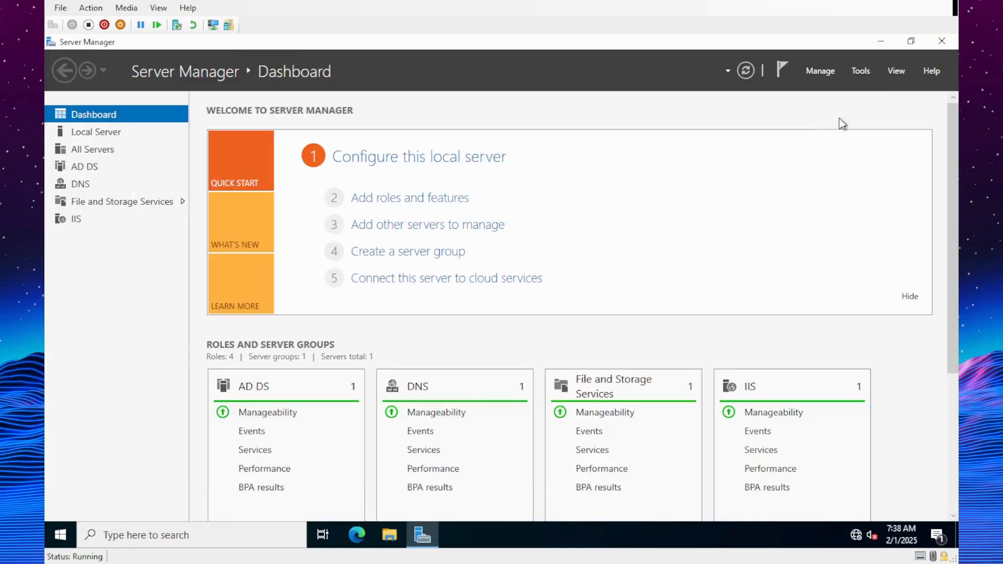
left_click(867, 76)
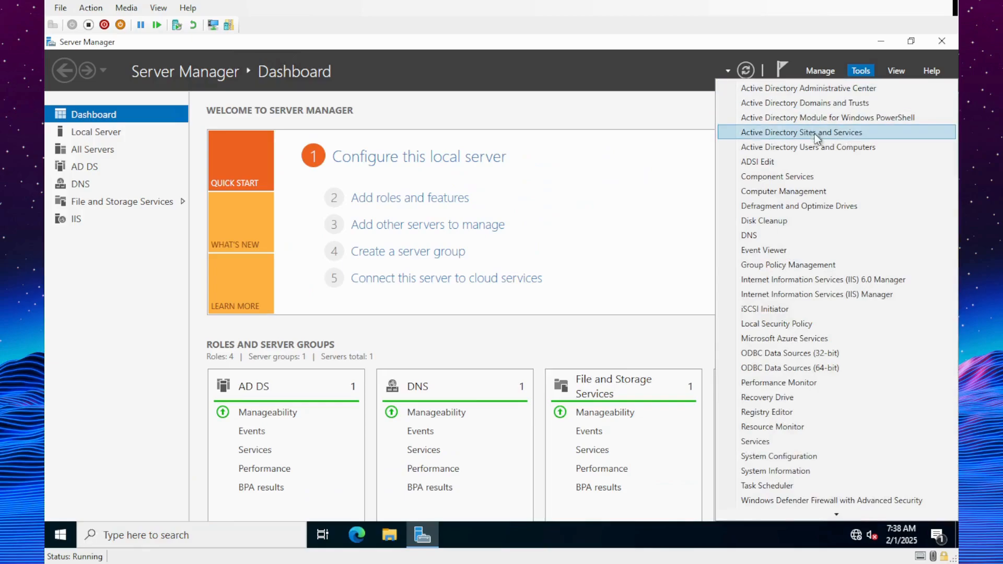
- Try resetting the Test Lab user's password in Active Directory Users and Computers; the password policy rejects it
left_click(824, 148)
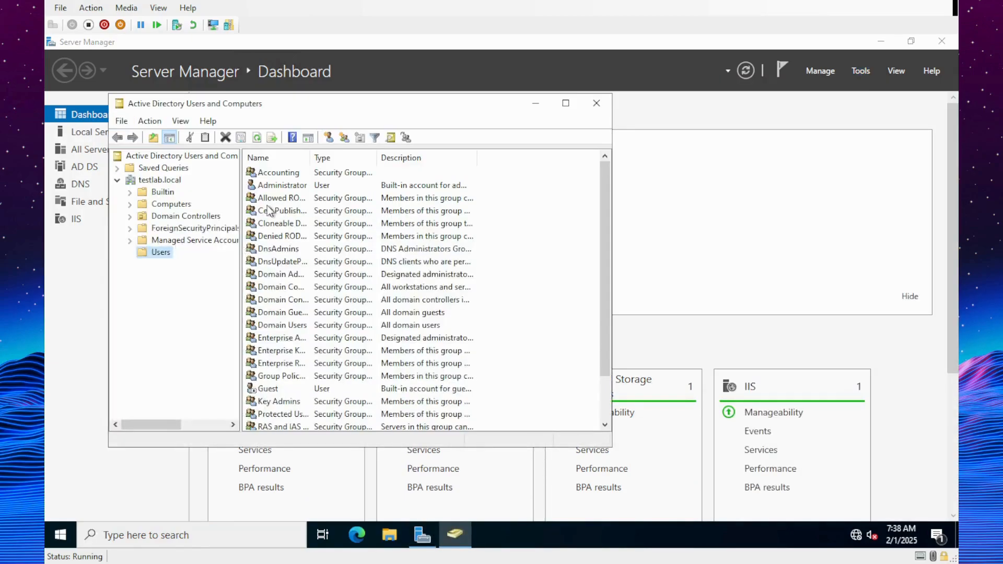
right_click(258, 414)
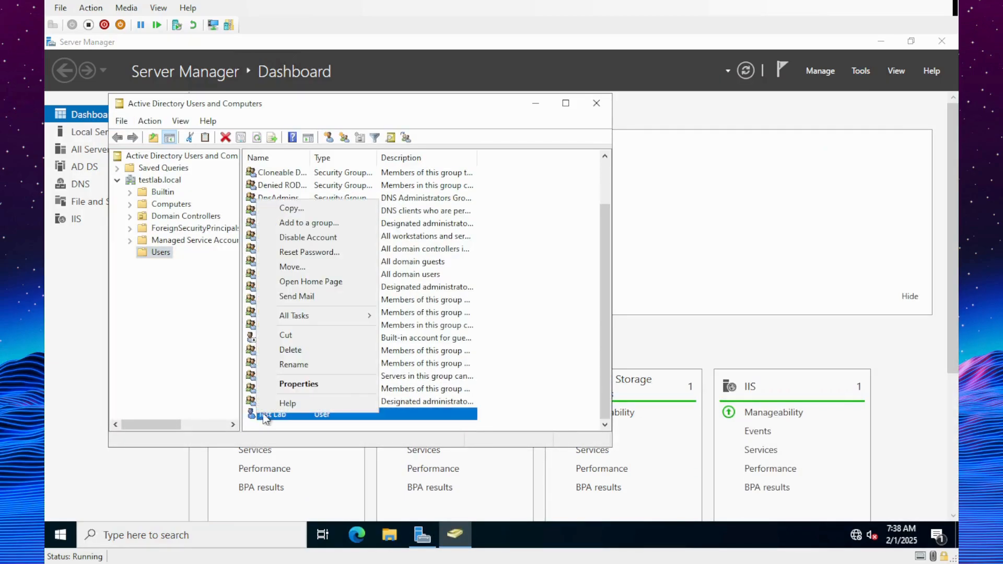
left_click(309, 252)
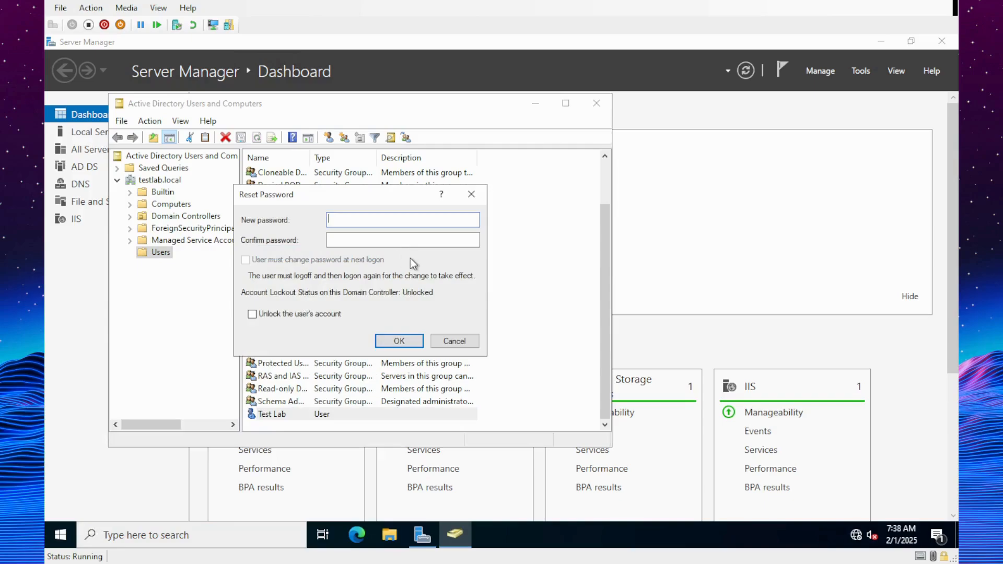
type("Pas")
left_click(411, 244)
type("Pass")
left_click(396, 342)
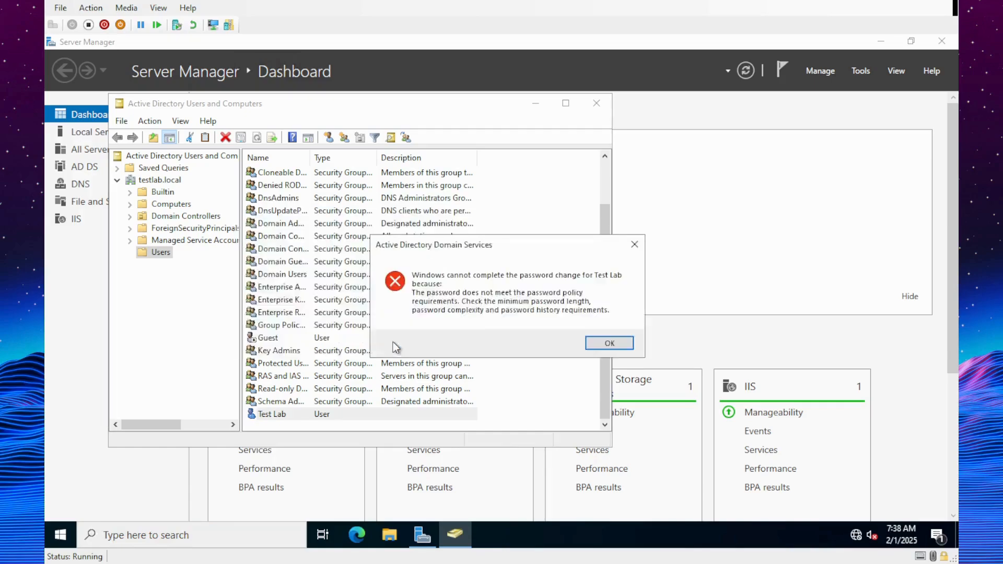
left_click(610, 342)
- Reset Test Lab's password again with a policy-compliant password, acknowledge the change, and close the console
right_click(374, 414)
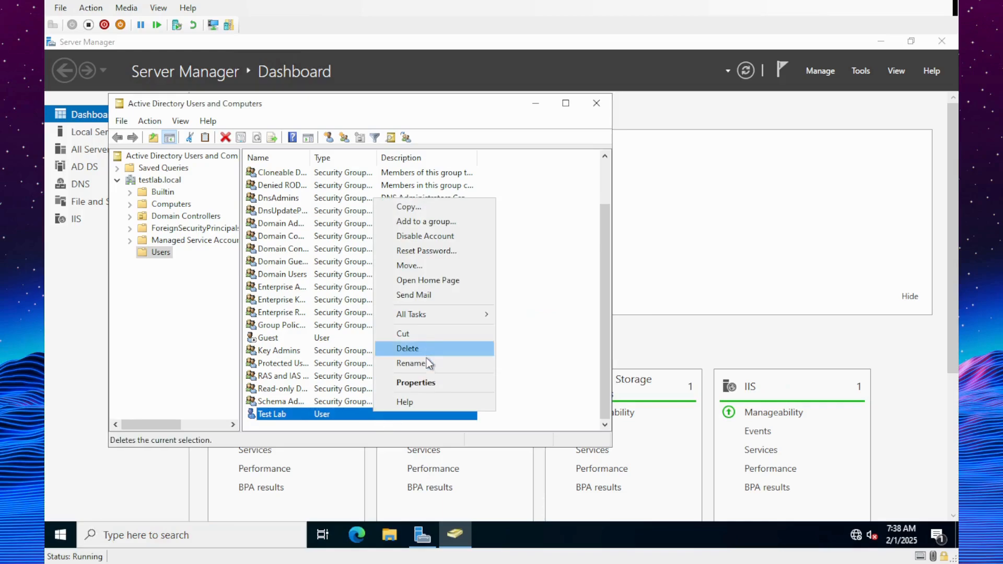
left_click(424, 382)
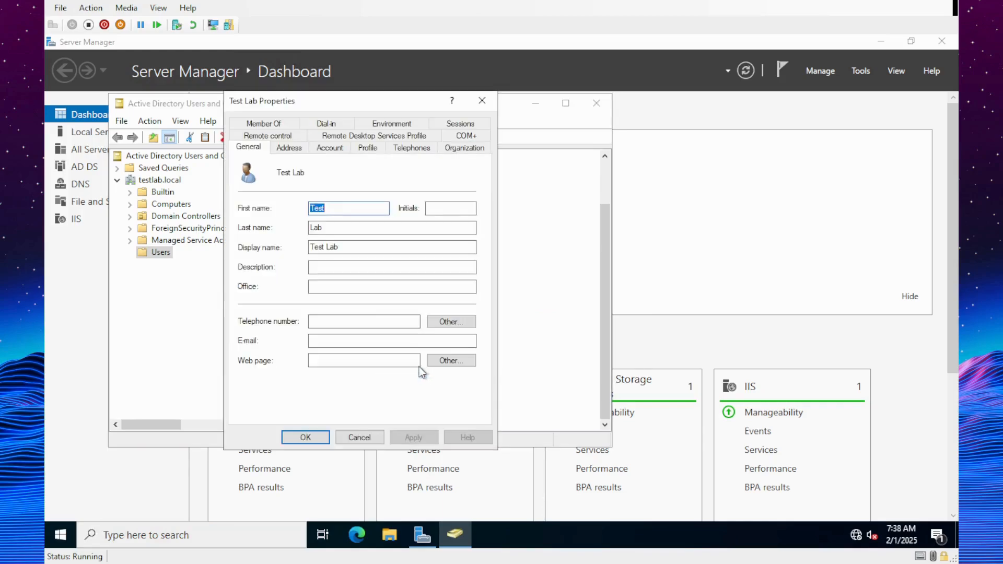
left_click(481, 102)
right_click(381, 414)
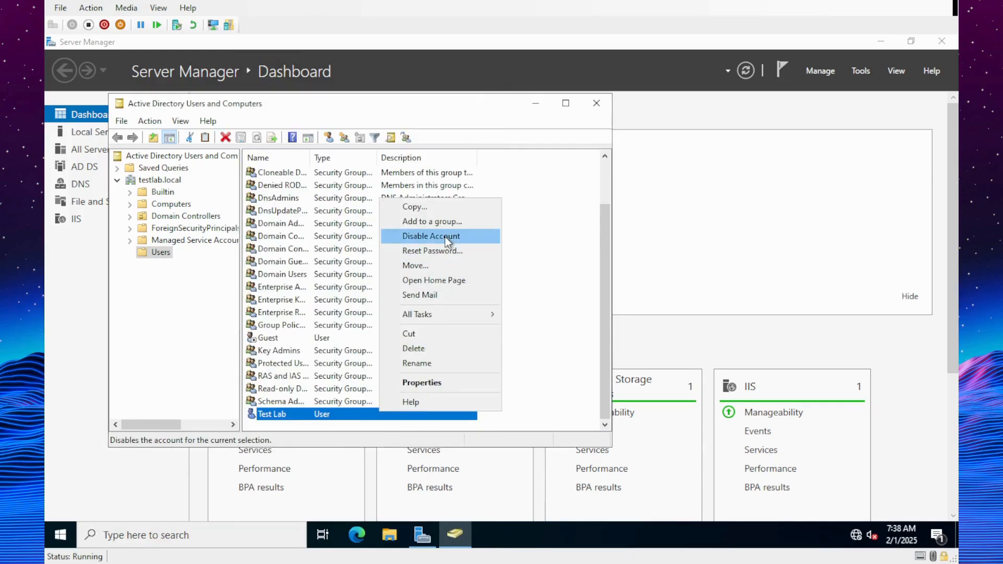
left_click(447, 251)
type("•••")
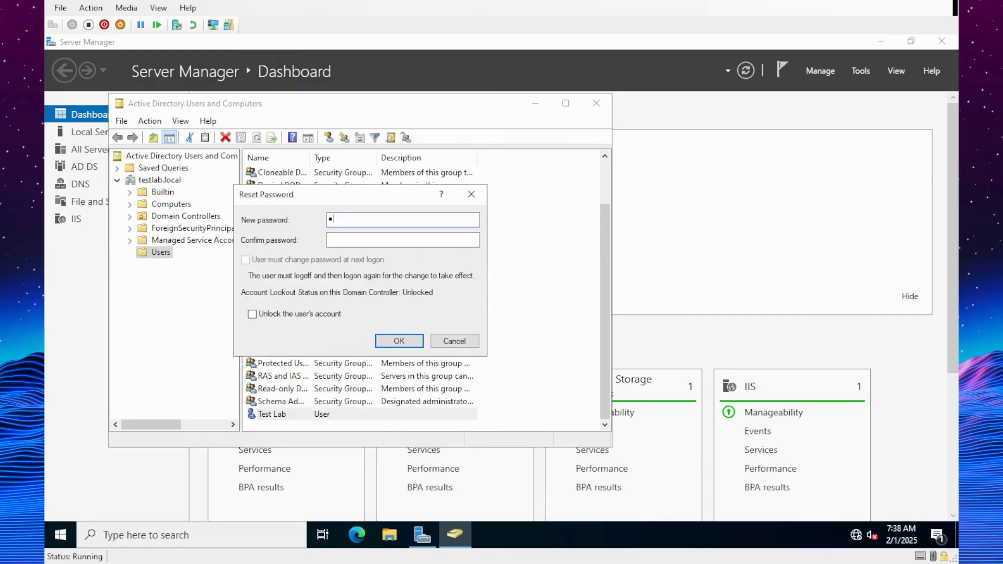
type("•••••")
left_click(411, 341)
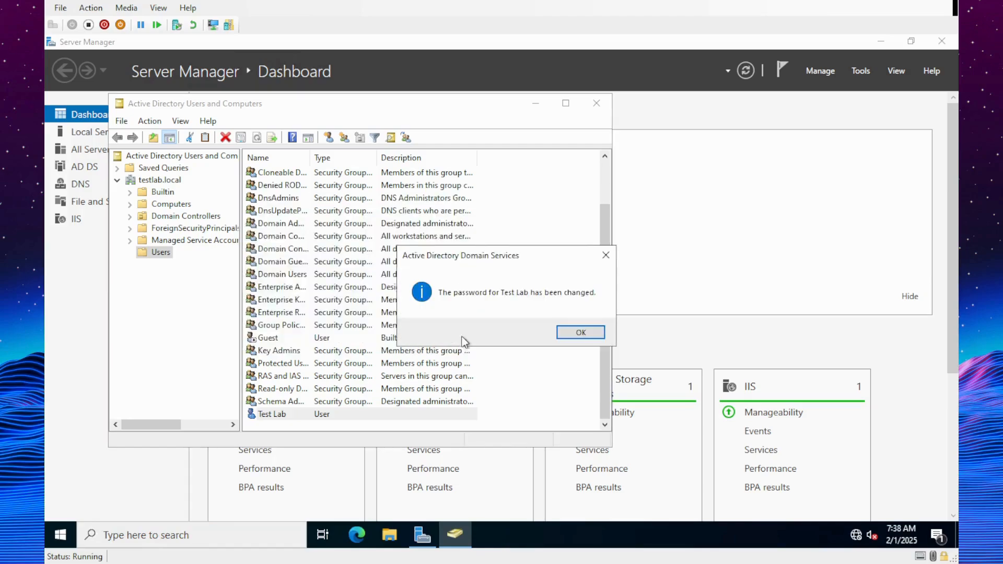
left_click(582, 334)
left_click(596, 103)
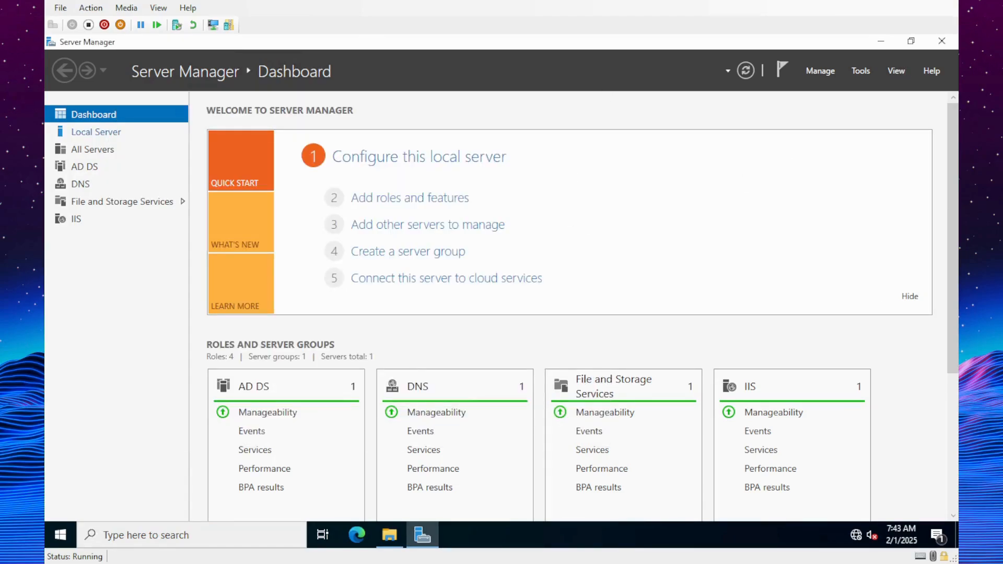
- Add the Accounting group to Accounting Share's security filtering, then close Group Policy Management and Server Manager
left_click(861, 70)
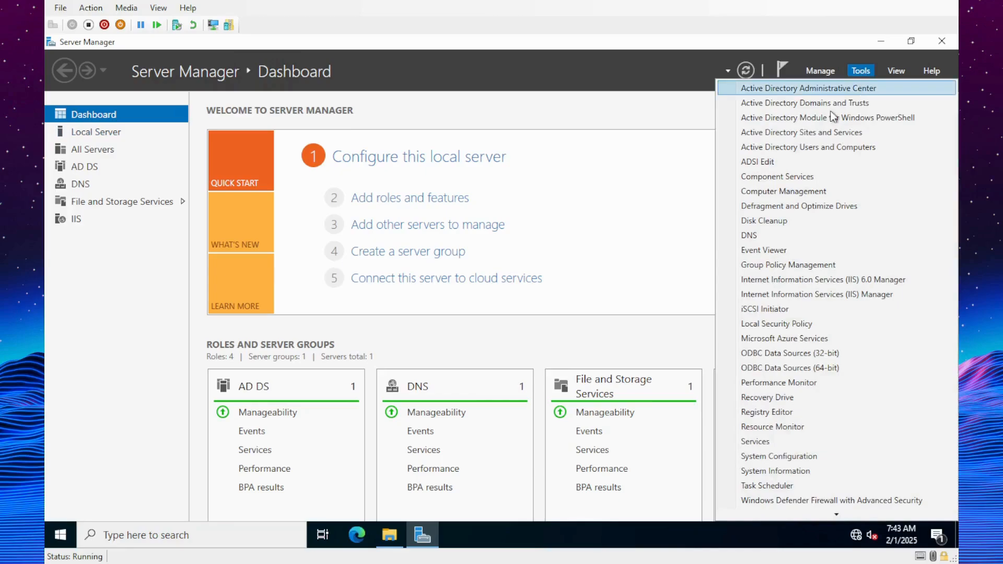
left_click(816, 266)
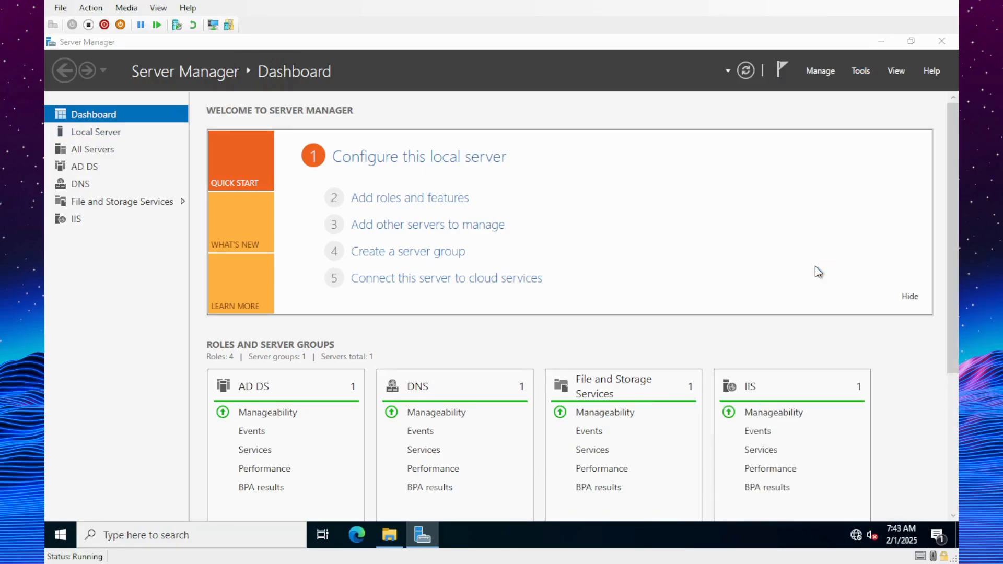
left_click(315, 368)
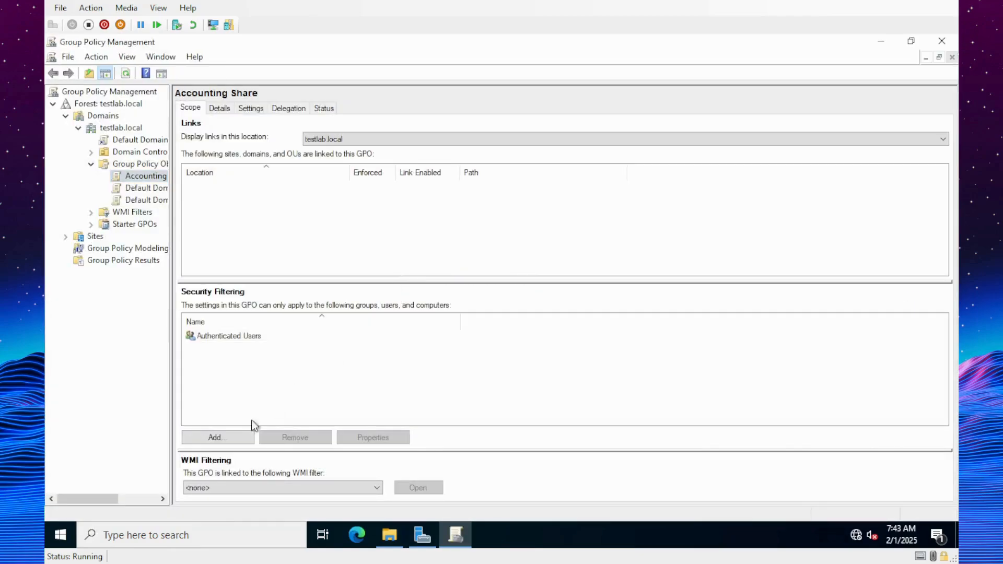
left_click(213, 438)
type("a")
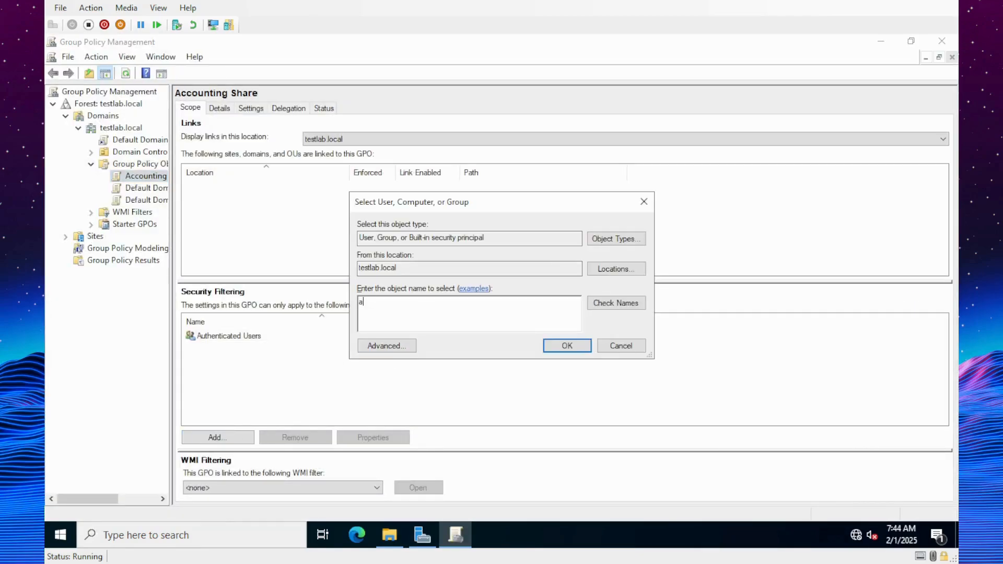
type("ccount")
left_click(615, 303)
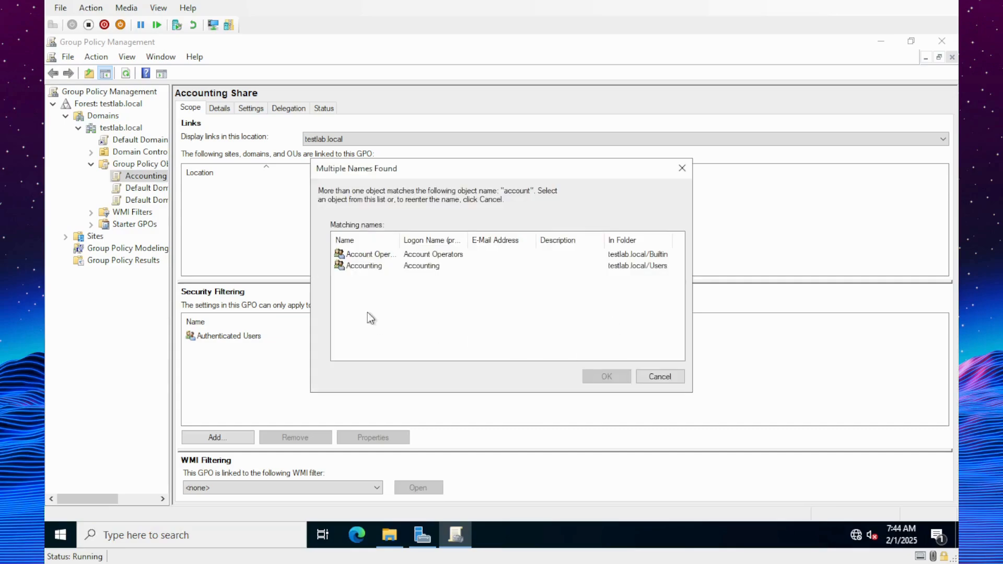
left_click(351, 267)
left_click(601, 377)
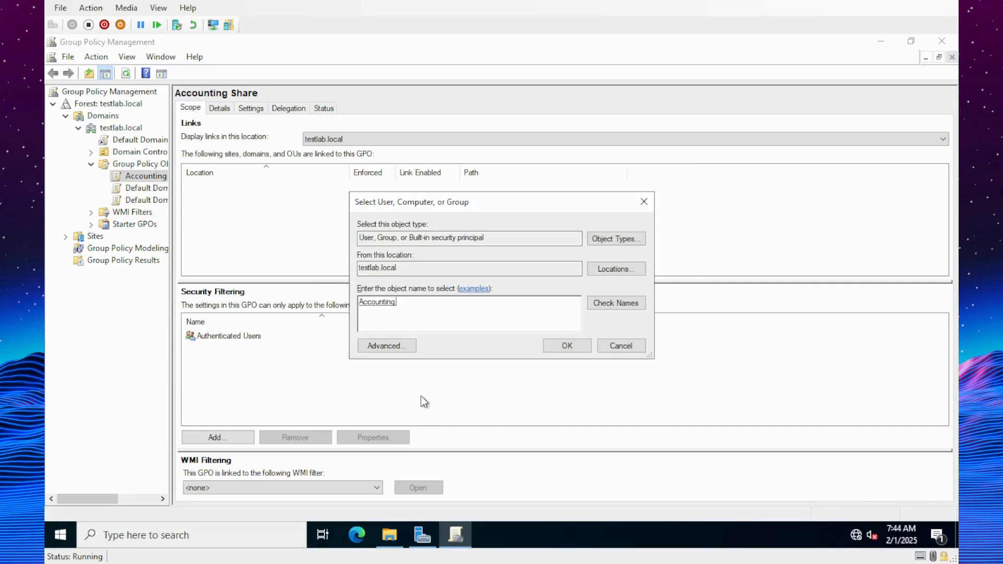
left_click(574, 350)
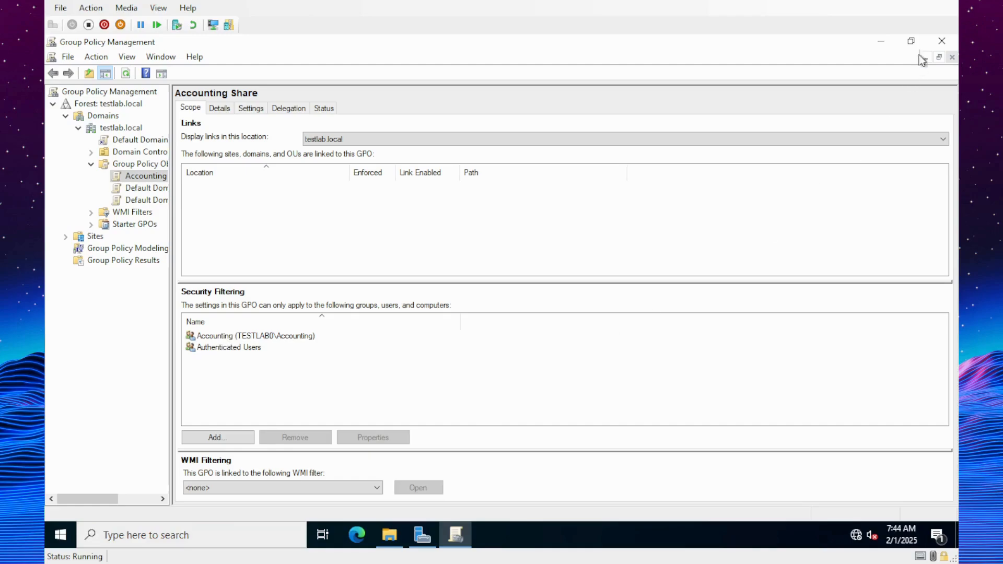
left_click(944, 42)
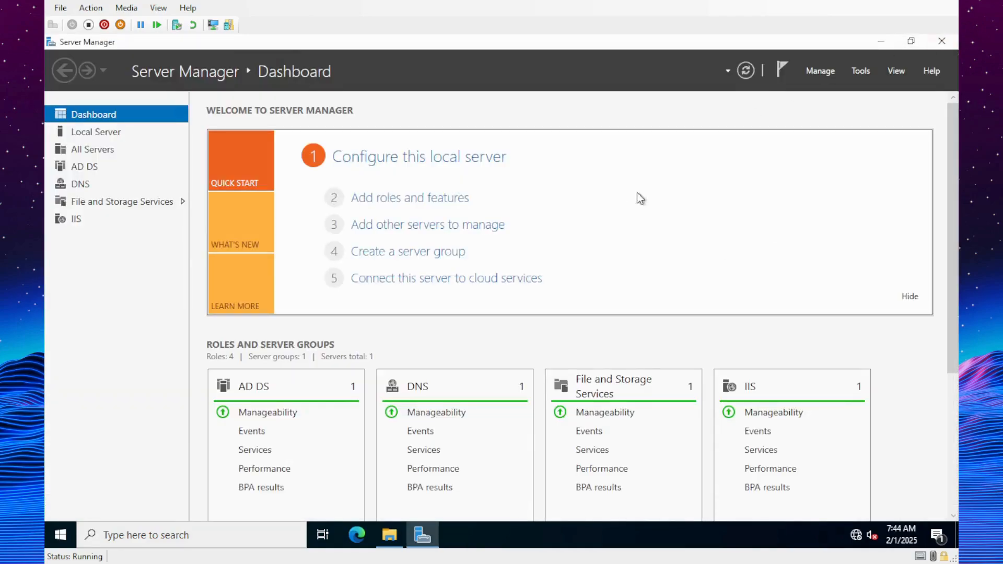
left_click(944, 42)
- Close the leftover Local Disk (C:) window and sign out of the Administrator session
left_click(867, 92)
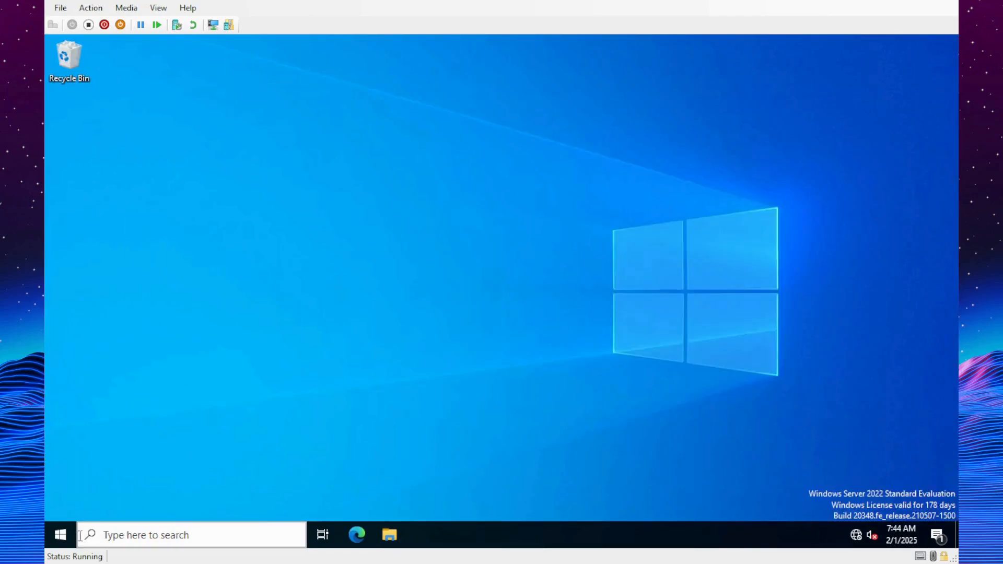
left_click(60, 534)
left_click(73, 376)
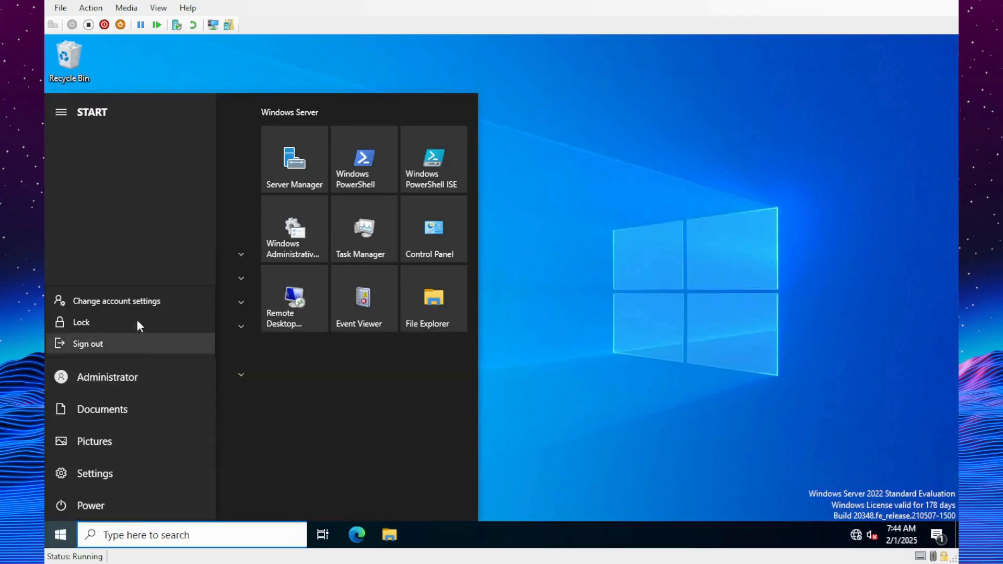
left_click(119, 346)
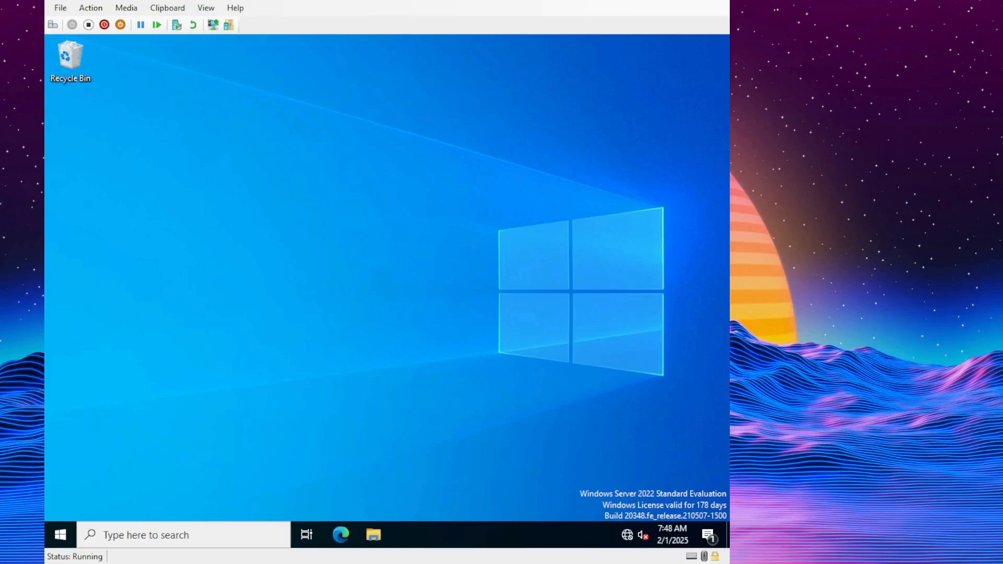
- Open a File Explorer window on the mapped Accounting (A:) drive, which is empty
left_click(377, 535)
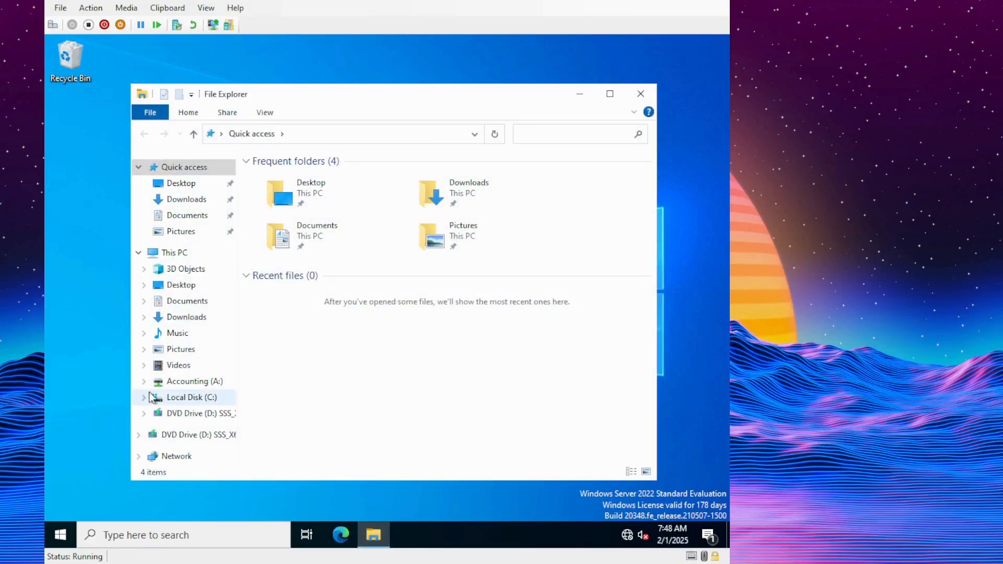
left_click(189, 381)
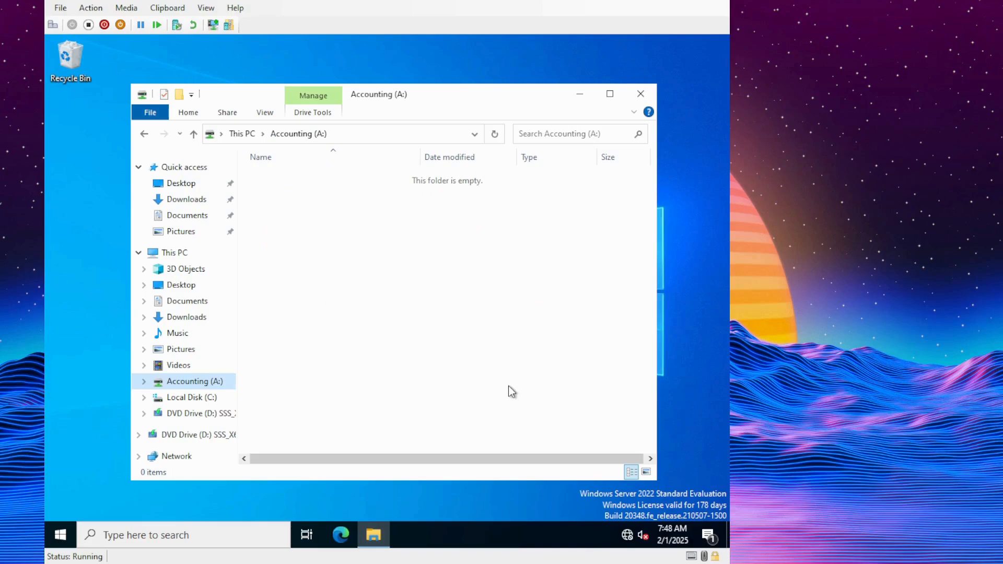